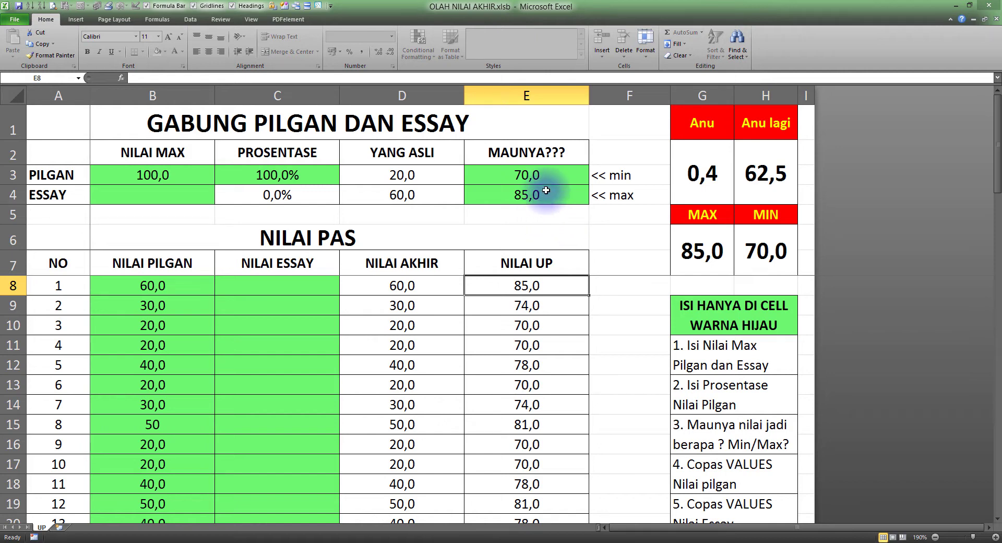
Step: Inspect the Anu, Anu lagi, Nilai Akhir and Nilai Up result cells to check whether their formulas show in the formula bar
left_click(702, 171)
left_click(765, 173)
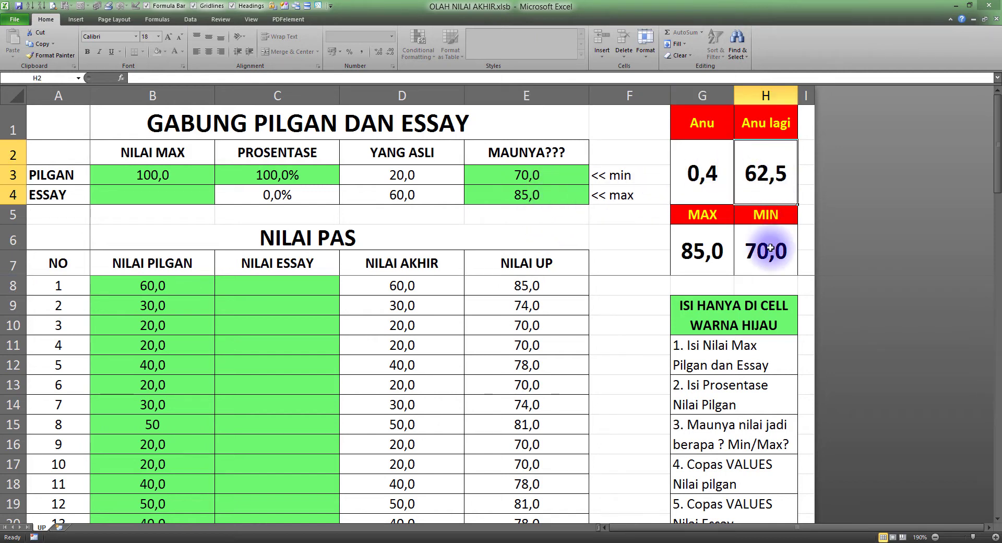
left_click(709, 171)
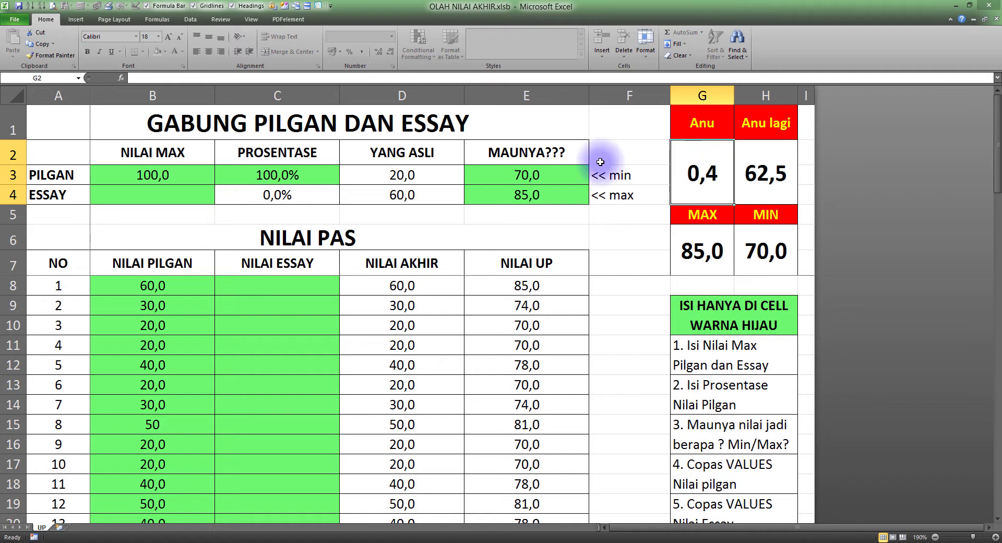
left_click(174, 79)
left_click(502, 307)
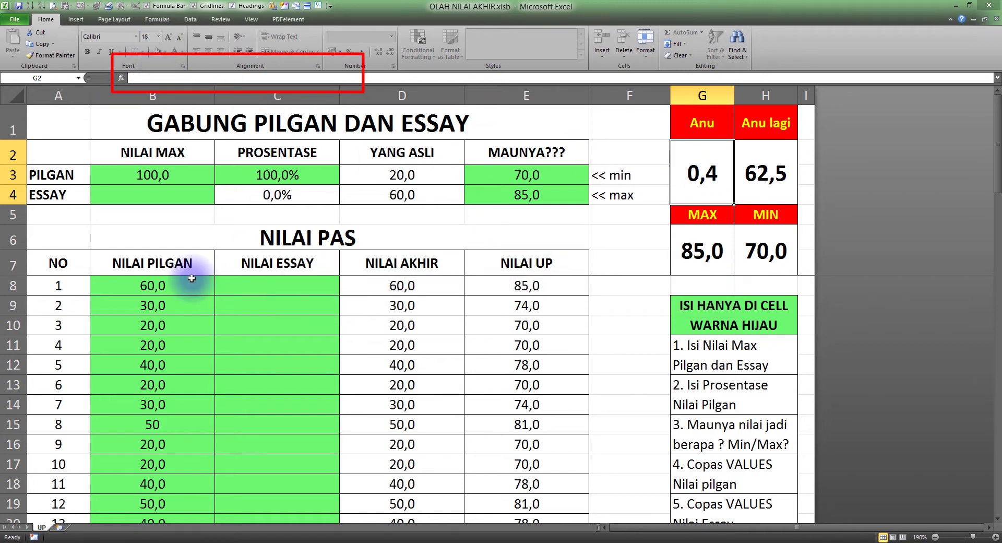
left_click(487, 285)
left_click(416, 286)
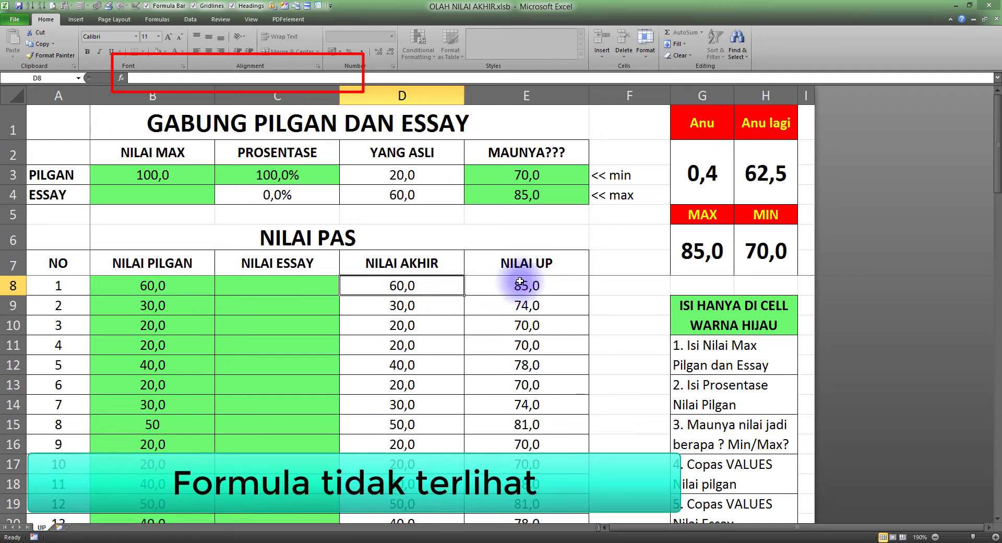
left_click(520, 284)
left_click_drag(523, 284, 506, 386)
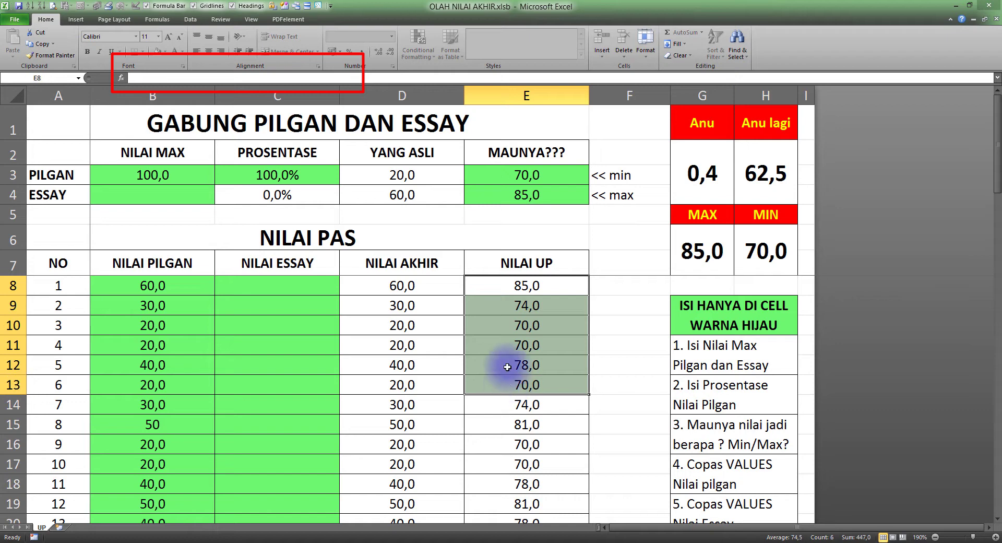
Step: Set the Nilai Pilgan of student number 1 in cell B8 to 50 and check the recalculated Nilai Up
left_click(184, 284)
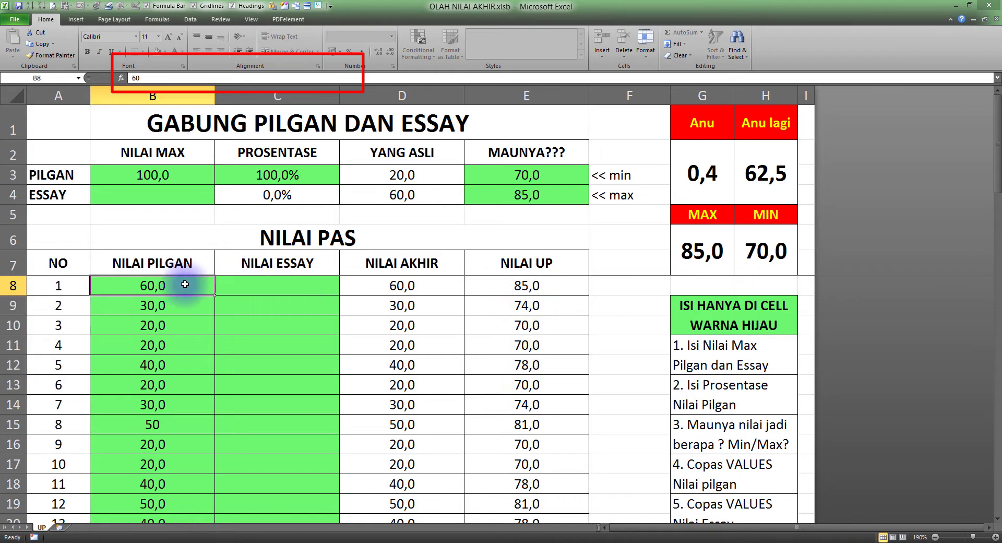
type("50")
key("Return")
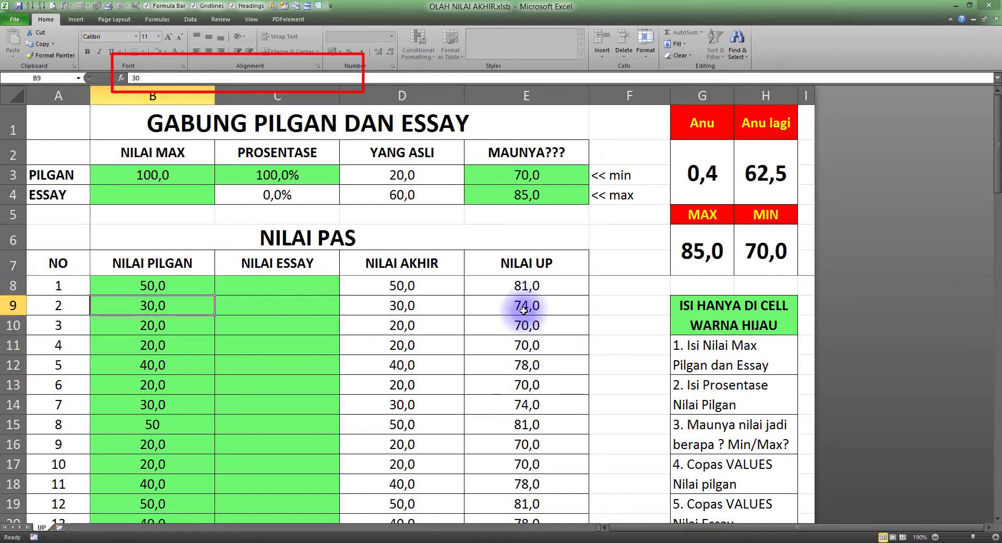
left_click(526, 287)
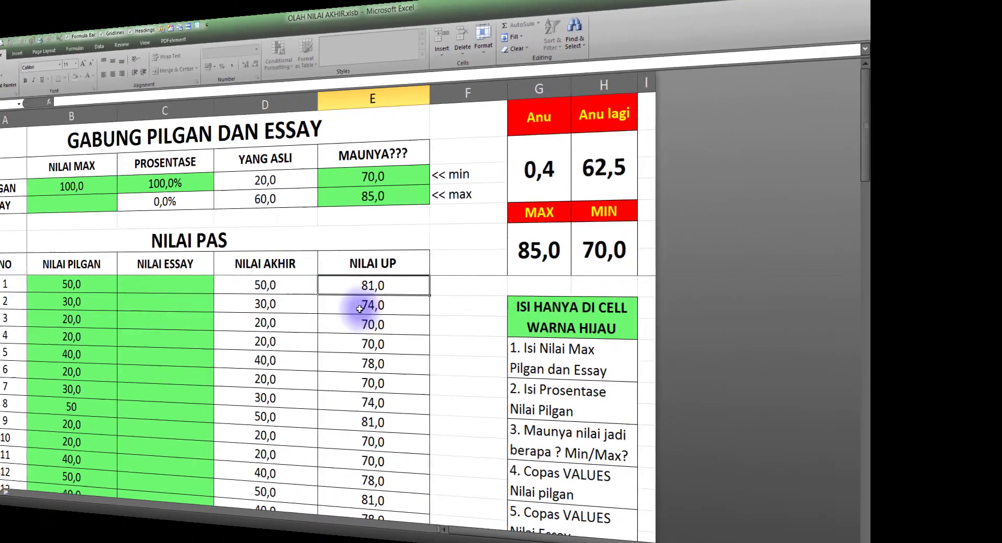
Step: Set the Nilai Max to 80 for Pilgan in cell B3 and 20 for Essay in cell B4
left_click(319, 240)
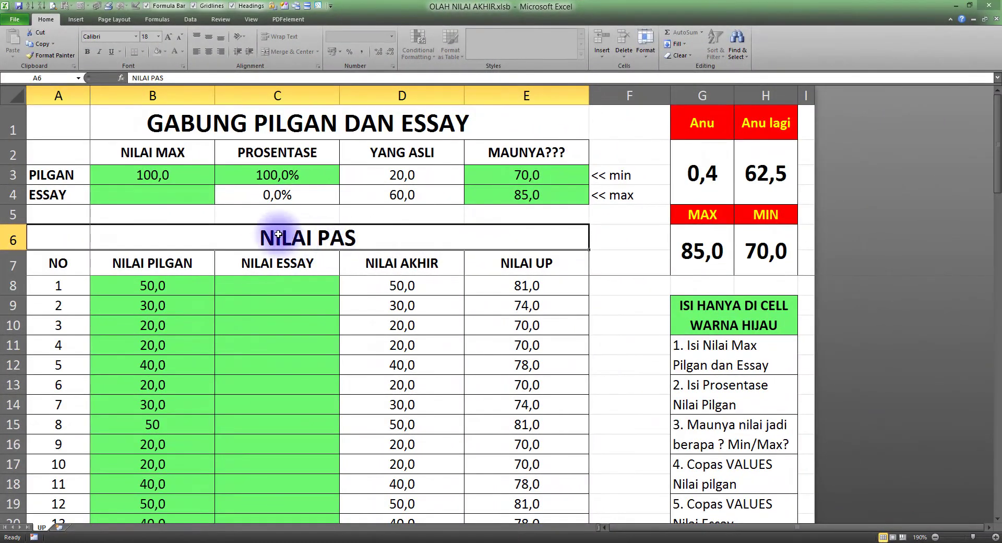
left_click(174, 178)
left_click(251, 172)
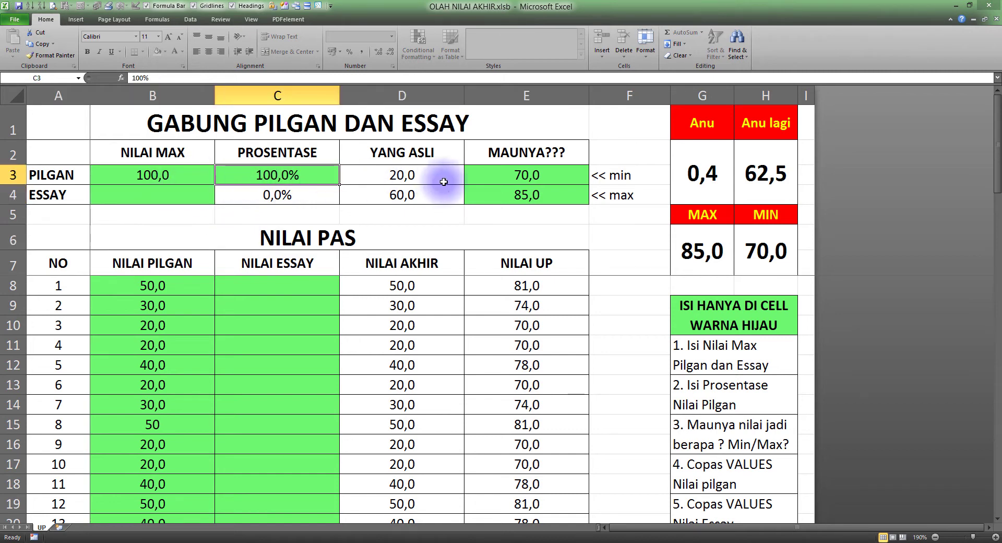
left_click(488, 180)
left_click(157, 175)
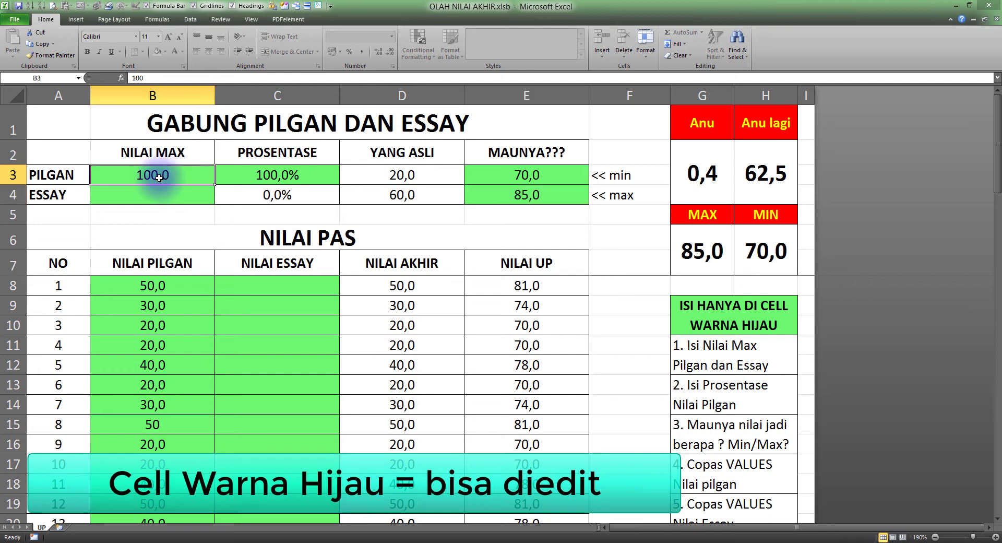
double_click(154, 175)
left_click_drag(135, 174, 202, 177)
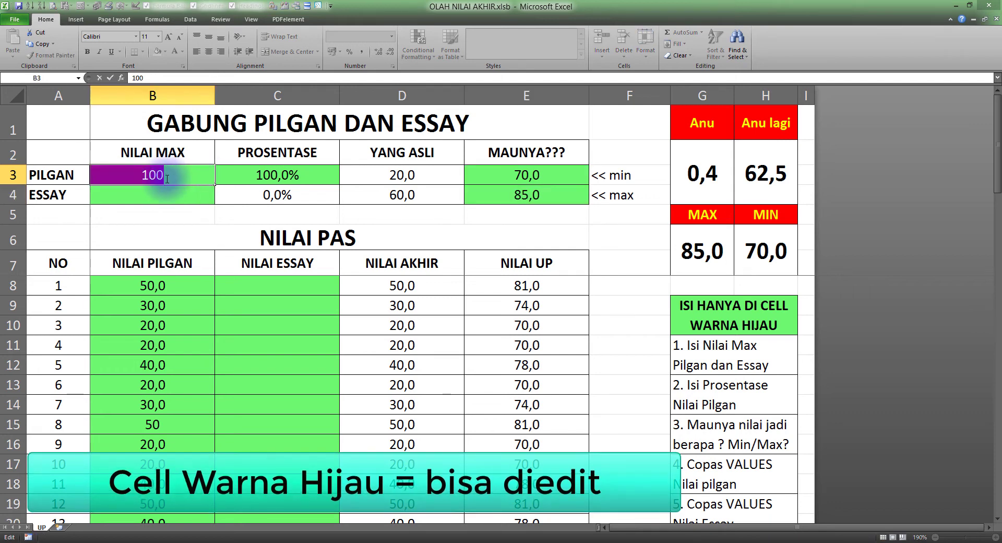
key("Return")
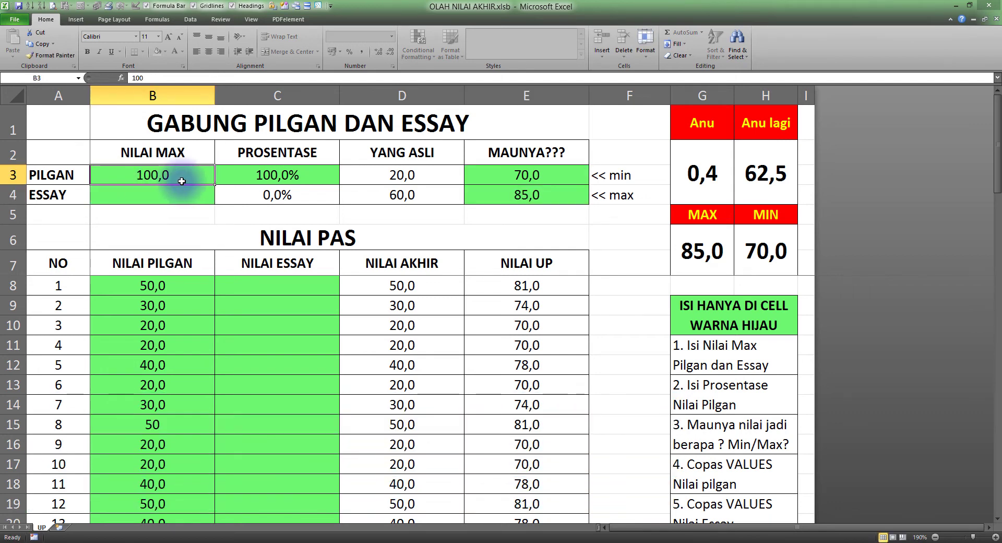
type("80")
key("Return")
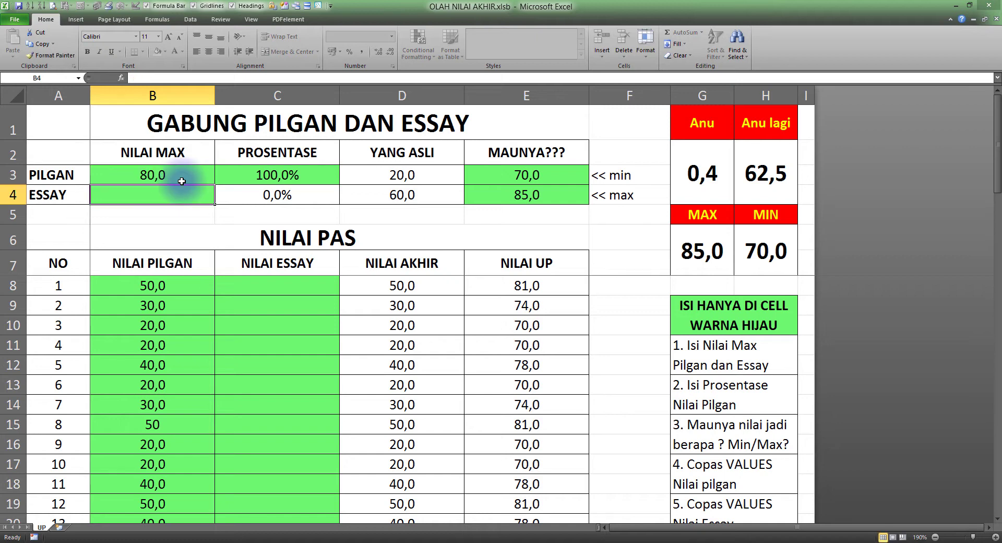
type("20")
key("Return")
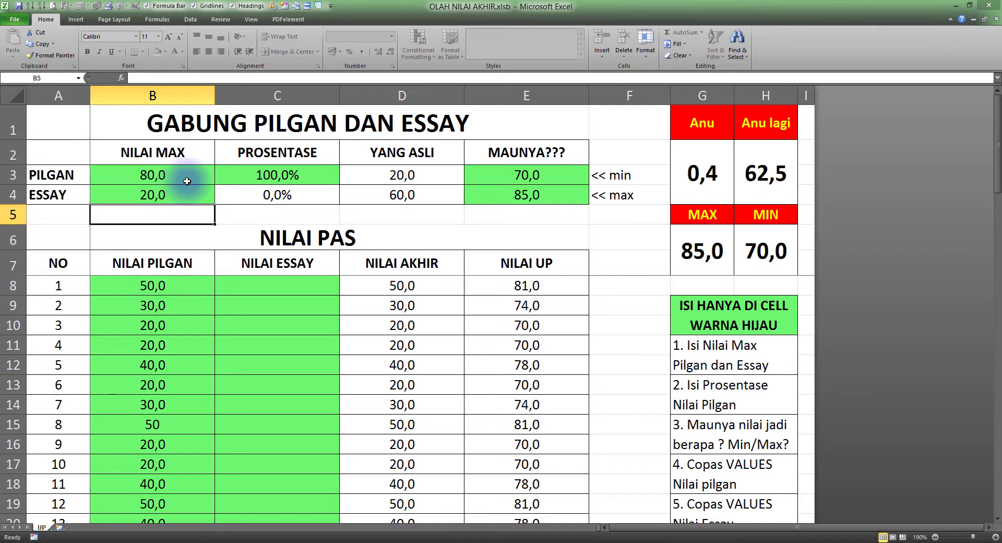
Step: Set the Pilgan Prosentase in cell C3 to 80%
left_click(253, 174)
type("80")
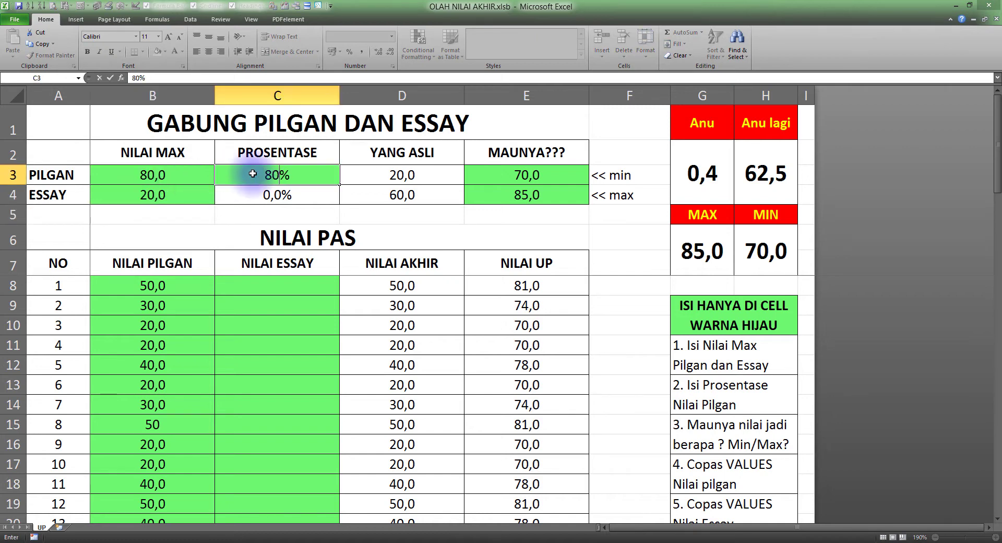
key("Return")
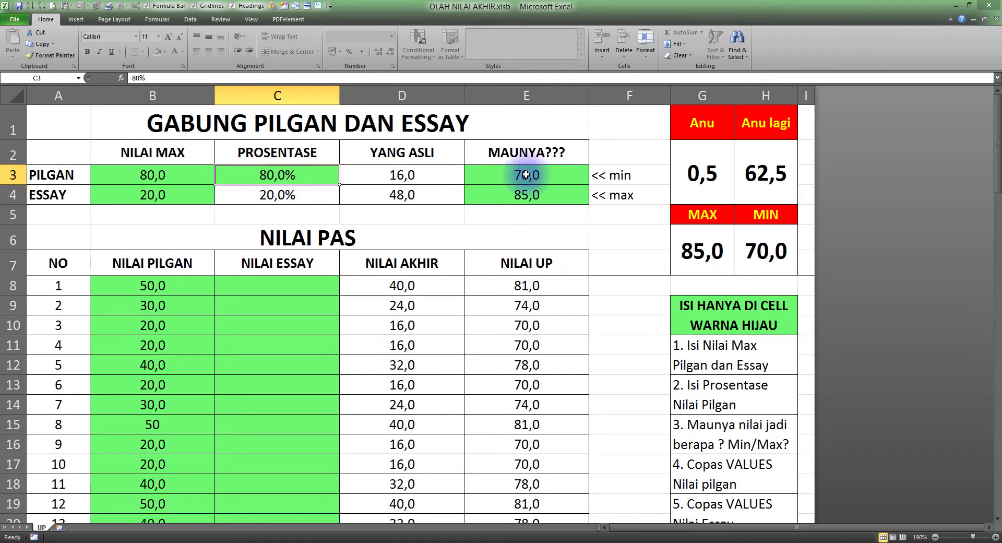
Step: Compare the editable green input cells with the protected percentage, Yang Asli, Nilai Akhir and Nilai Up formula cells
left_click_drag(526, 172, 528, 194)
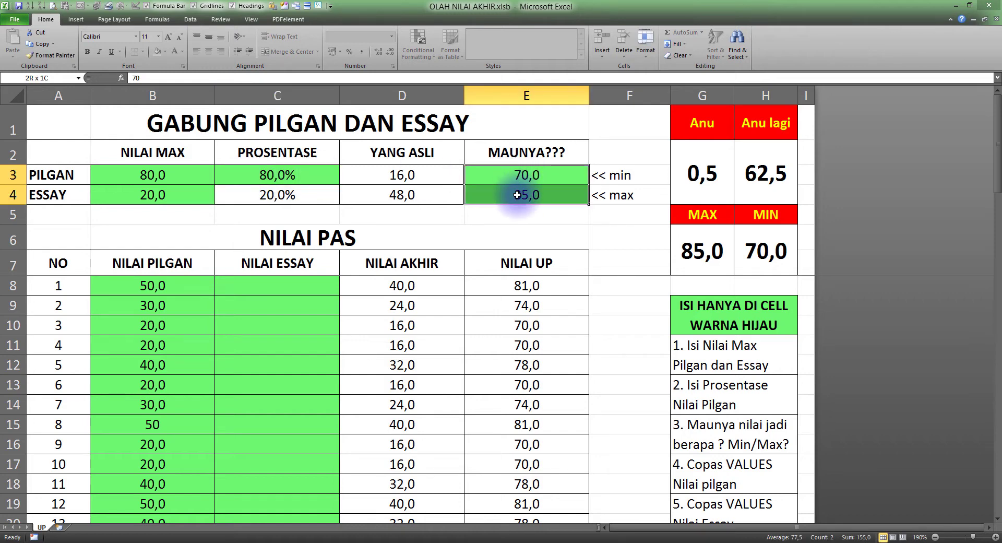
left_click_drag(188, 286, 180, 372)
double_click(172, 326)
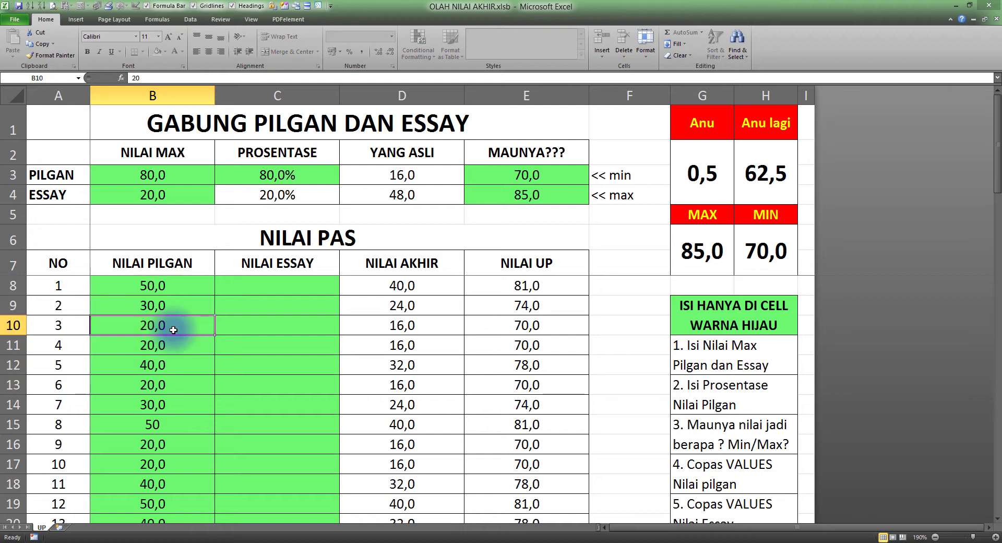
double_click(186, 304)
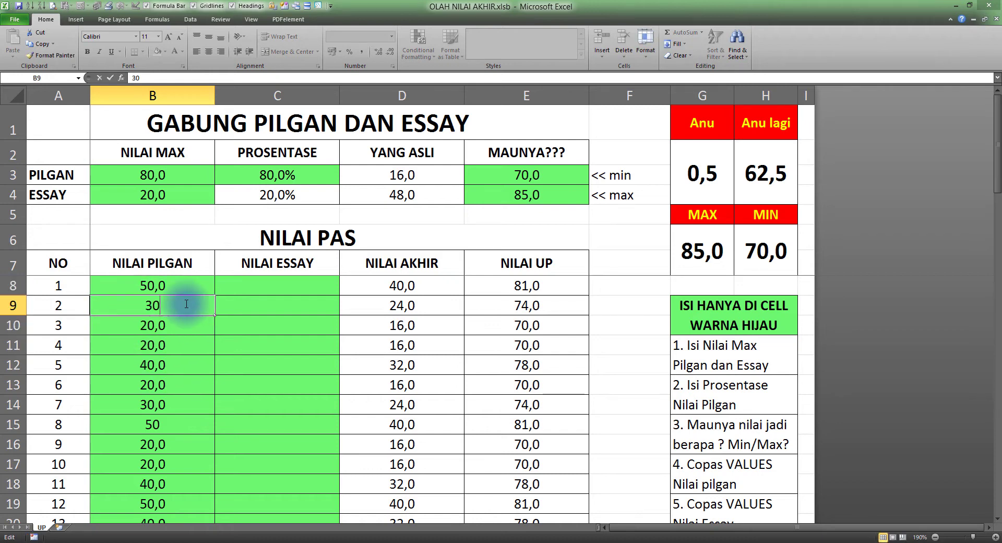
left_click(248, 286)
left_click_drag(386, 290, 402, 338)
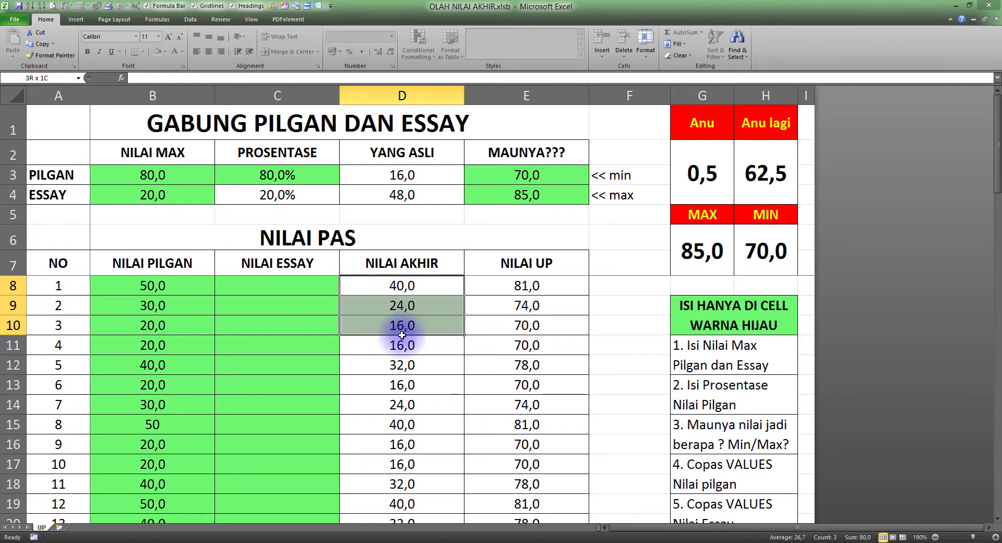
left_click_drag(522, 285, 522, 365)
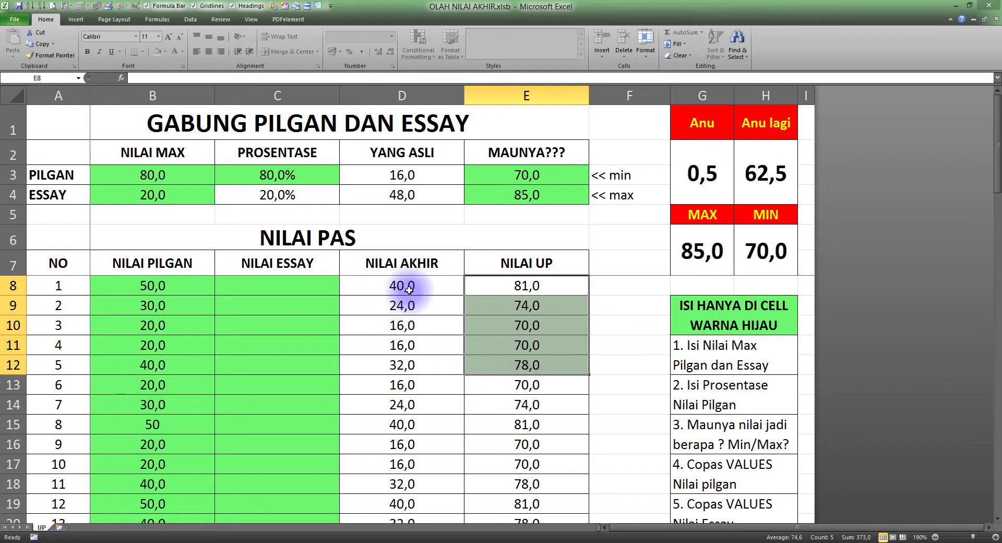
left_click(416, 286)
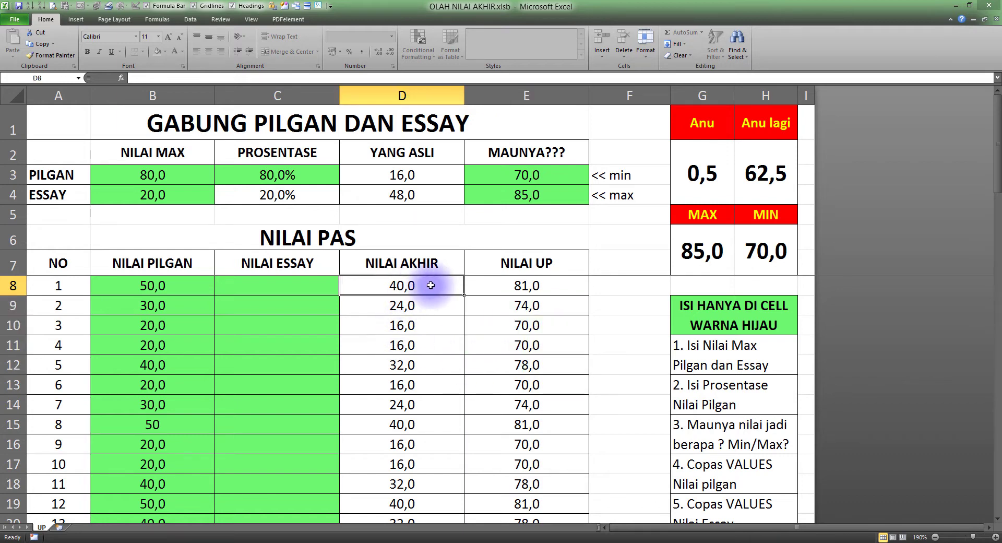
double_click(433, 286)
left_click(503, 306)
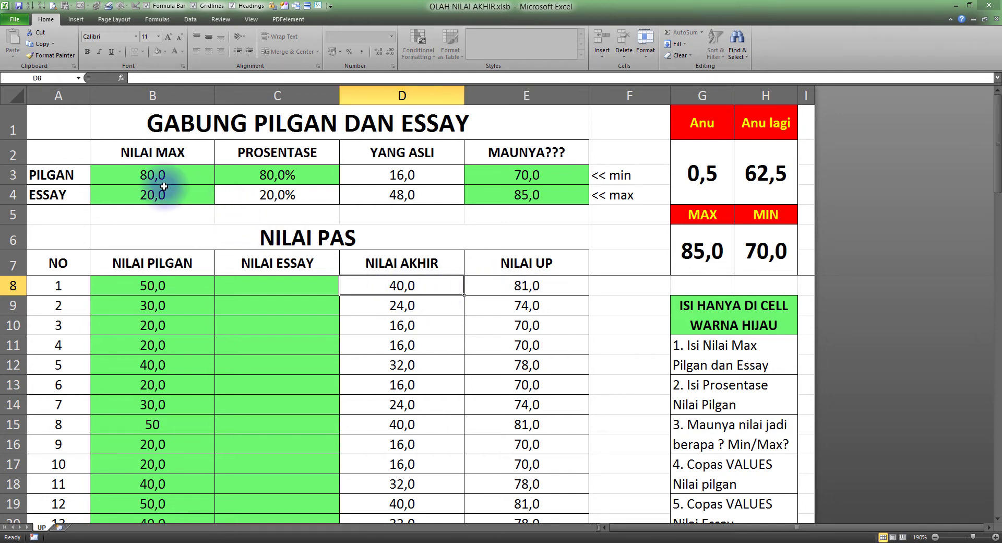
left_click_drag(165, 177, 161, 195)
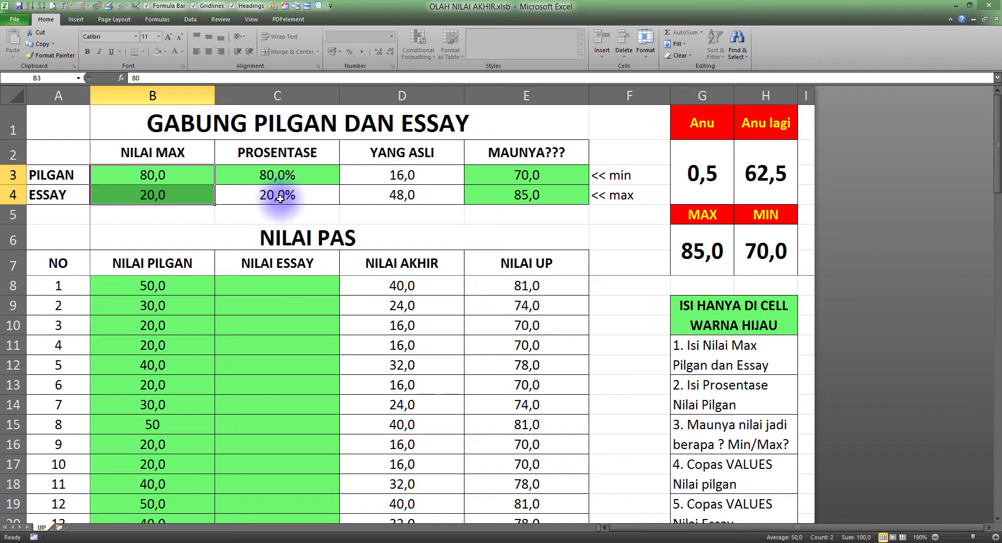
left_click(324, 196)
left_click_drag(324, 195, 405, 170)
left_click(405, 172)
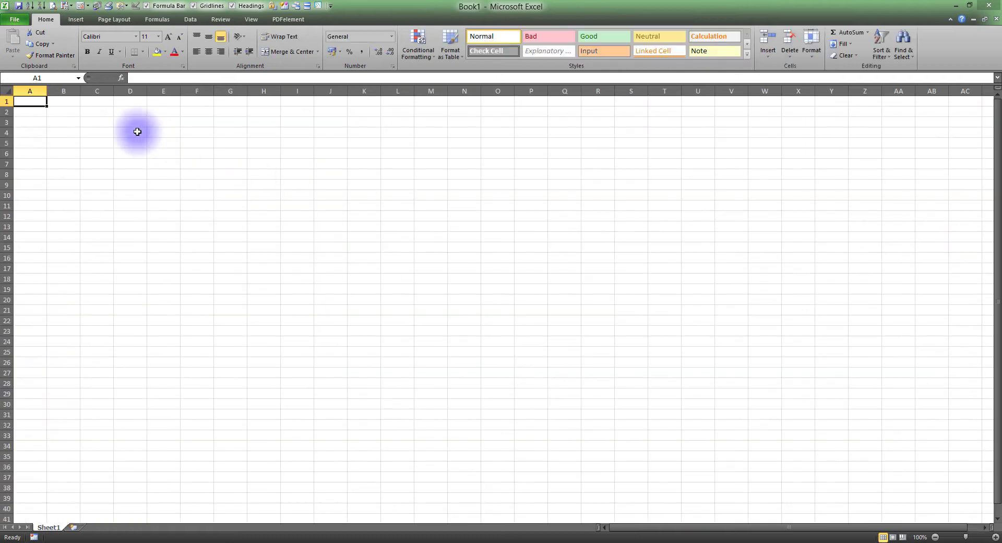
Step: In the blank workbook Book1, enter the title "kalkulator" in B2 and the headings "angka 1" in B4 and "angka 2" in C4
key("Down")
key("Right")
type("kalkulator")
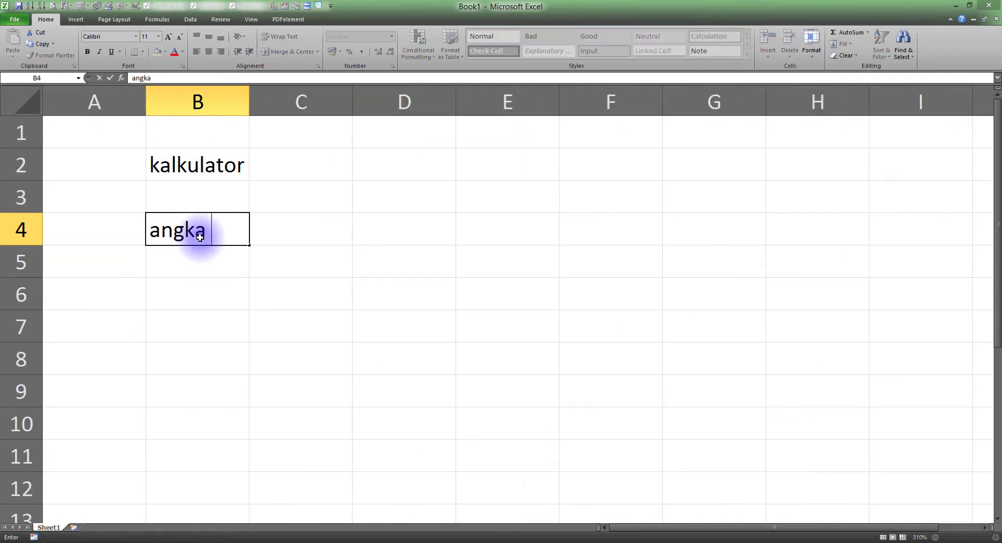
type("1")
key("Right")
type("angka 2")
key("Return")
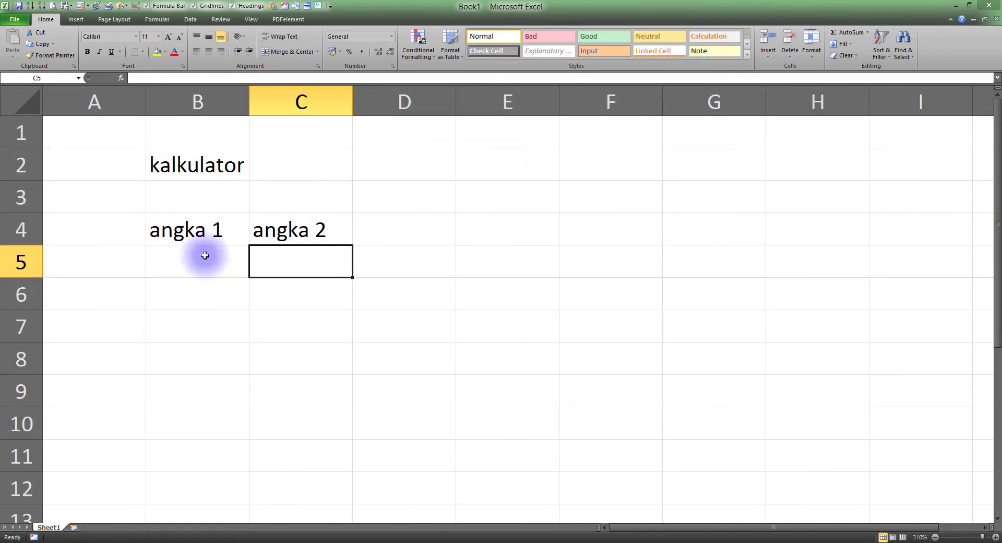
Step: Fill the input cells B5:C5 with light green and put borders around the cells in B4:C5
left_click(203, 258)
left_click_drag(204, 260, 292, 261)
left_click(165, 52)
left_click(195, 127)
Step: Add the heading "hasil" in D4, fill D5 with light green and apply borders to both cells
left_click(404, 230)
type("hasil")
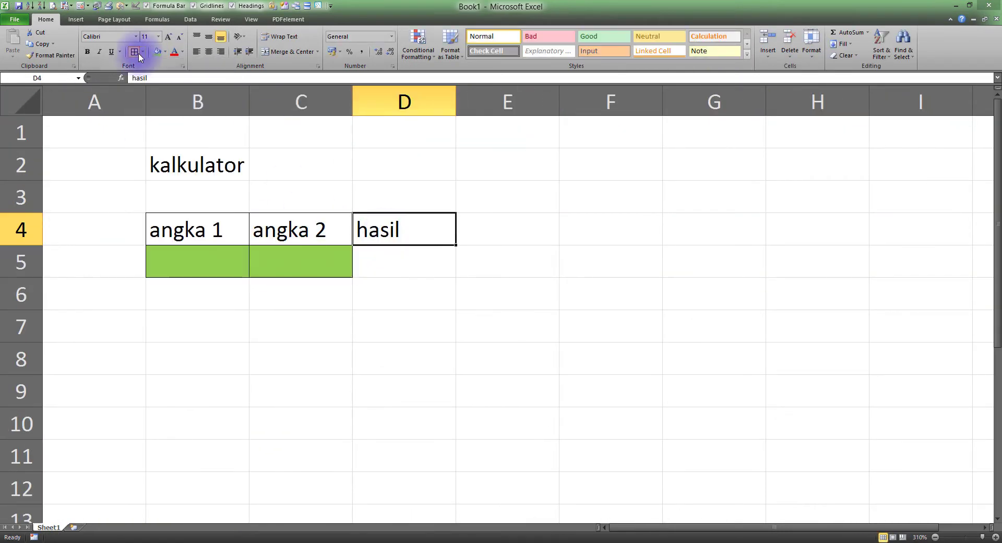
left_click(135, 51)
left_click(403, 261)
left_click(157, 51)
left_click(134, 52)
Step: Review the calculator table's angka 1, angka 2 and hasil headings and the green cells beneath them
left_click_drag(197, 230, 380, 228)
left_click(185, 231)
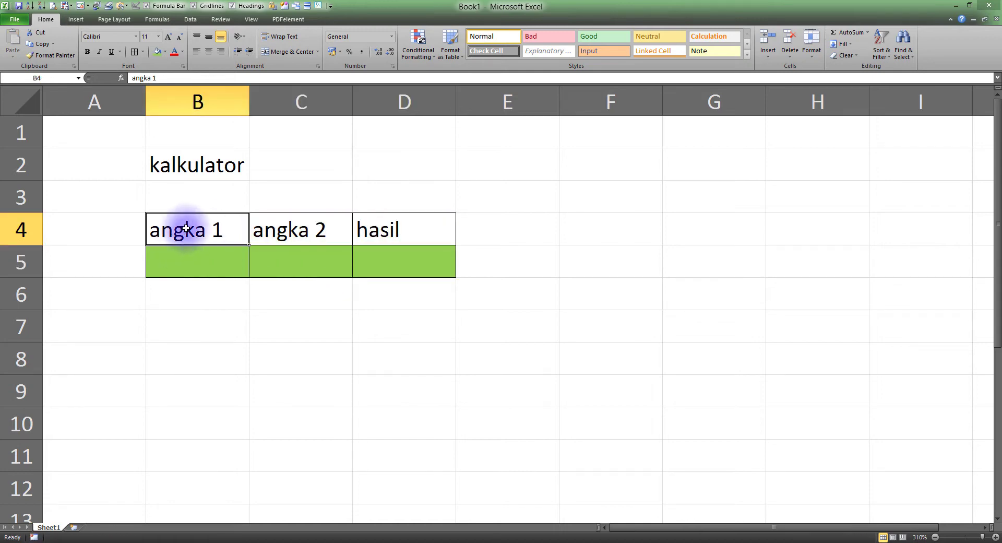
left_click(304, 229)
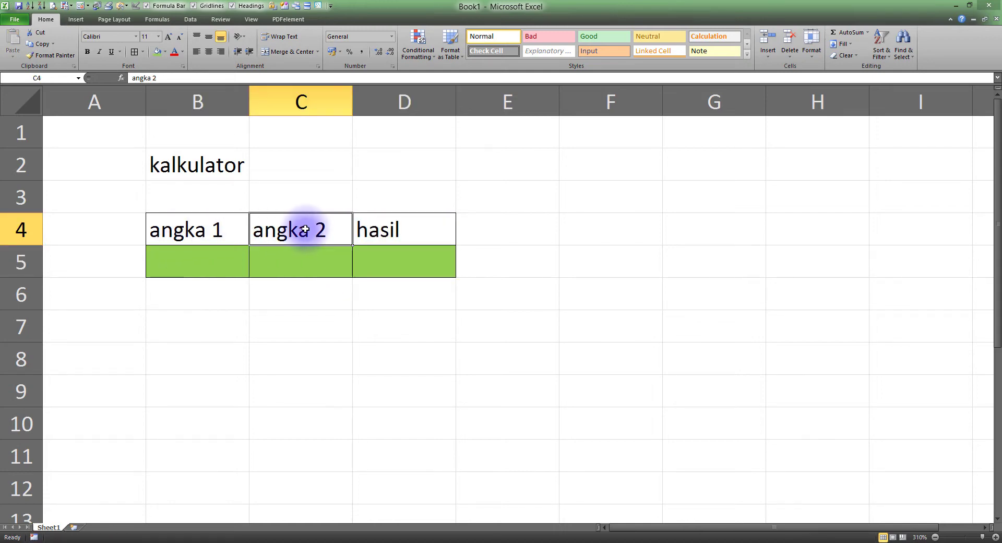
left_click(385, 230)
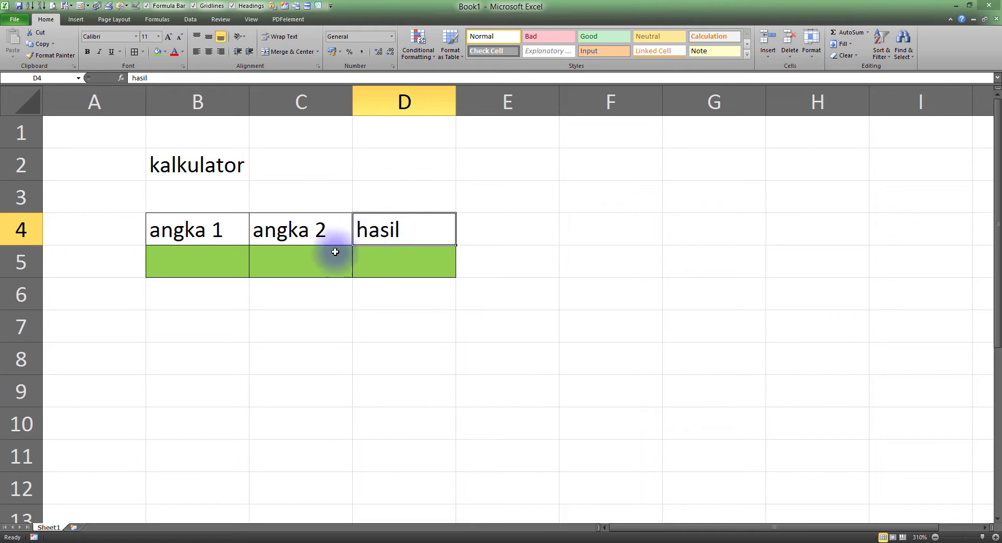
left_click(206, 254)
left_click(307, 253)
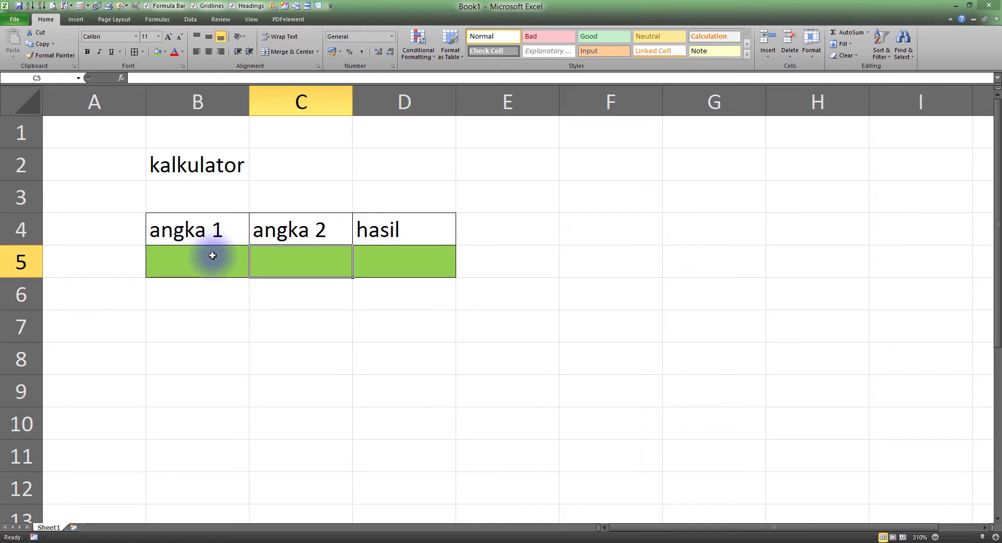
left_click(211, 255)
left_click(295, 259)
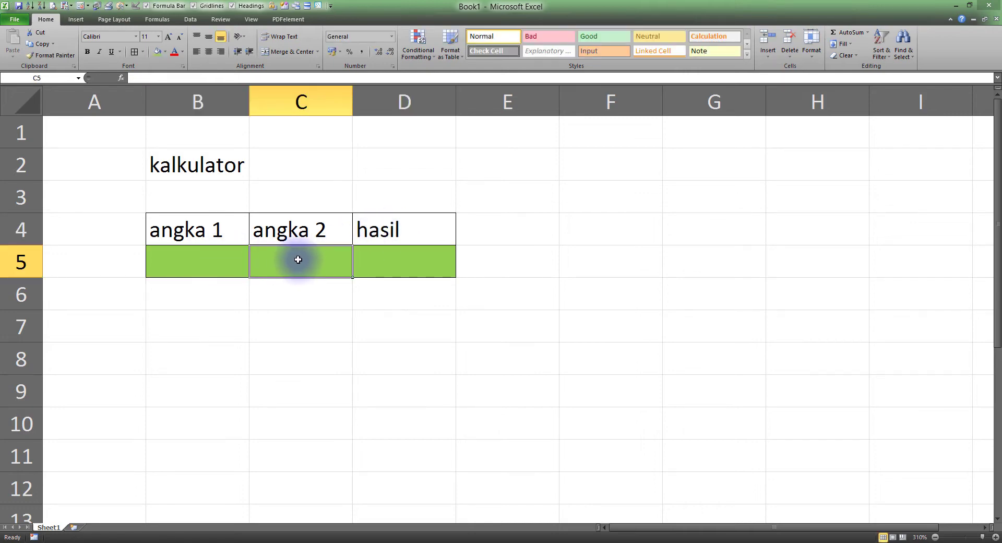
left_click(397, 256)
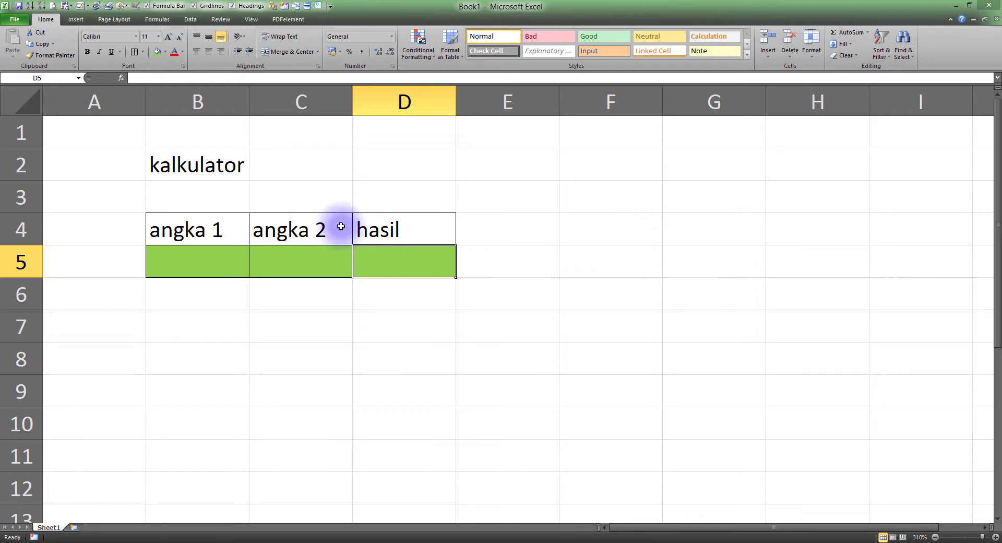
Step: Enter 3 in B5 under angka 1 and 6 in C5 under angka 2
left_click(194, 261)
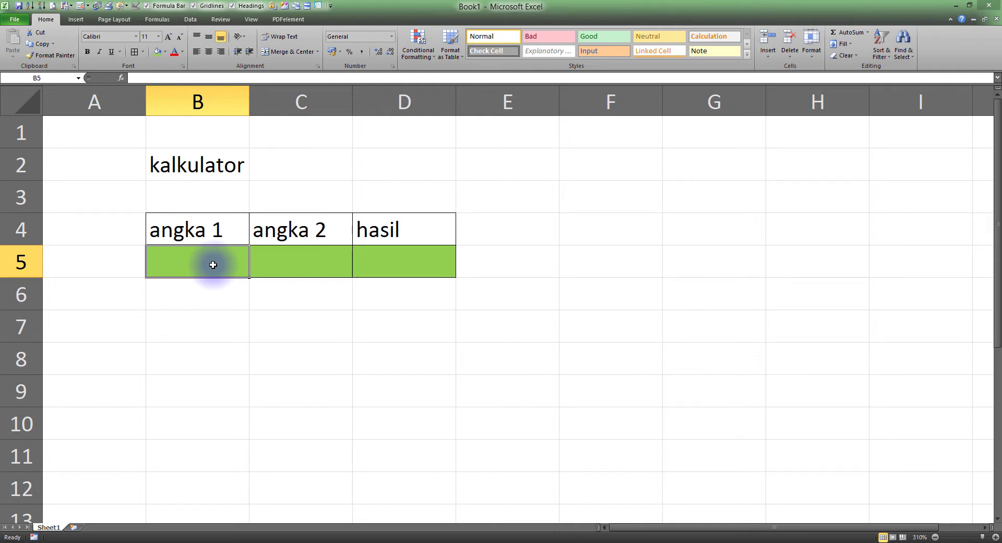
type("3")
left_click(309, 263)
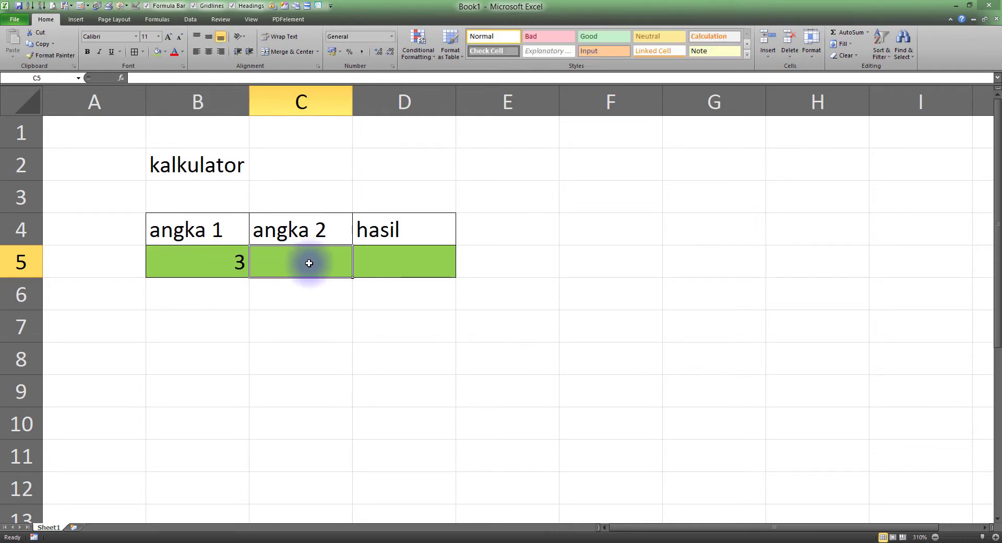
type("6")
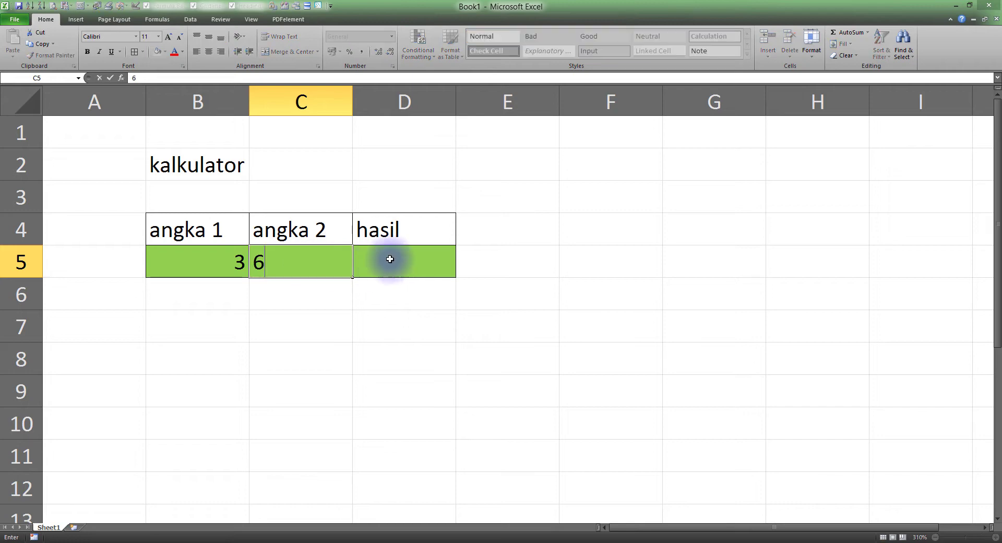
left_click(391, 258)
Step: Extend the title in B2 to "kalkulator penjulahan"
left_click(219, 162)
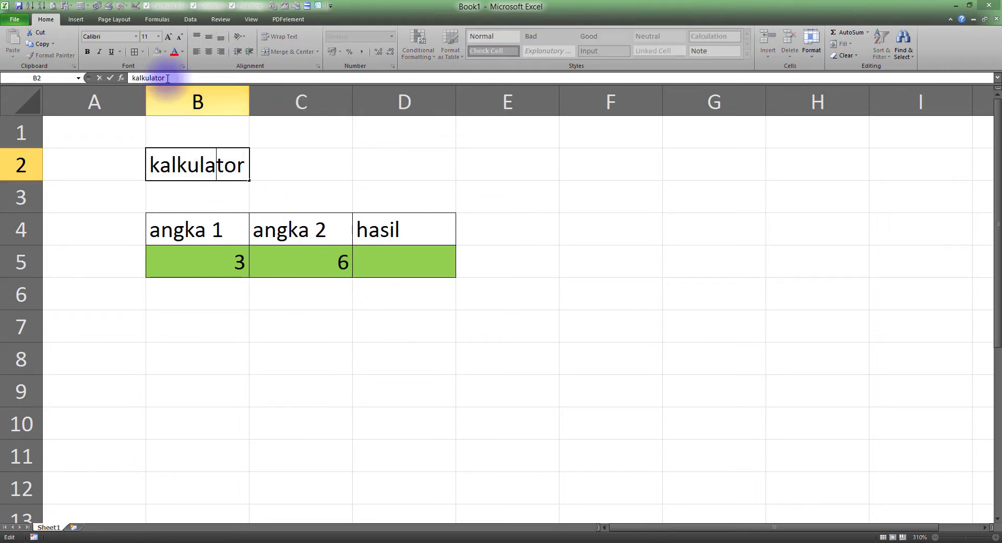
left_click(178, 77)
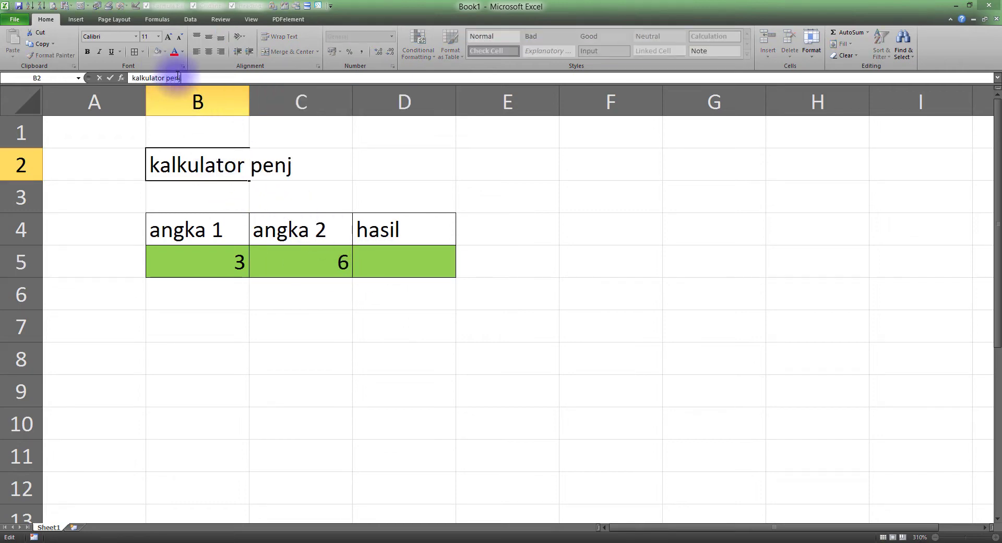
key("Return")
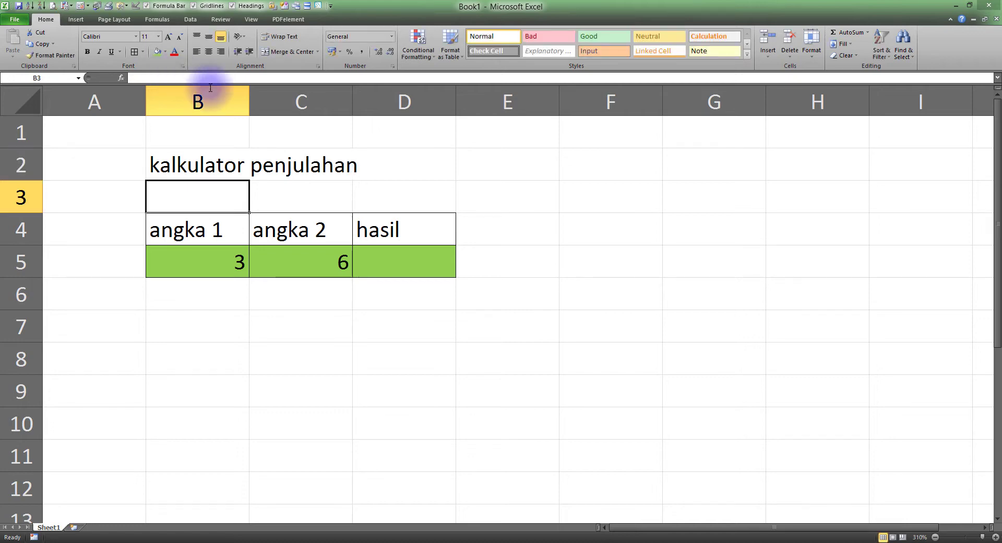
Step: Enter the formula =B5+C5 in D5 under hasil and centre the contents of B5:D5
left_click(388, 257)
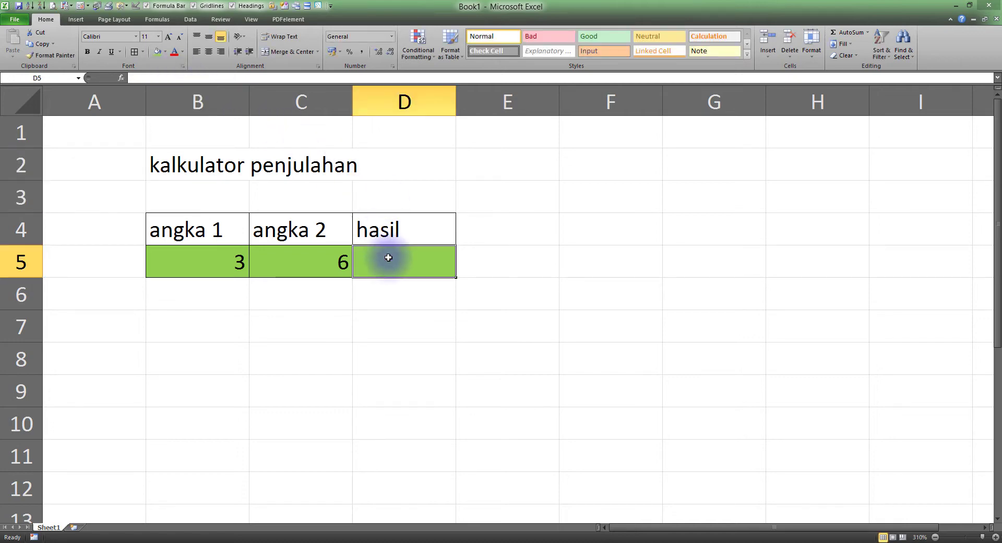
type("=")
left_click(203, 259)
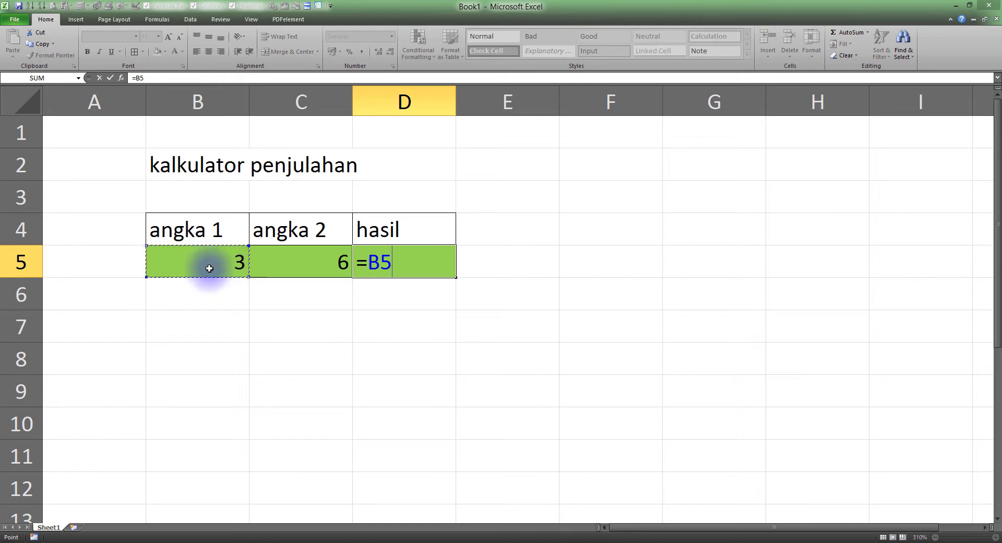
type("+")
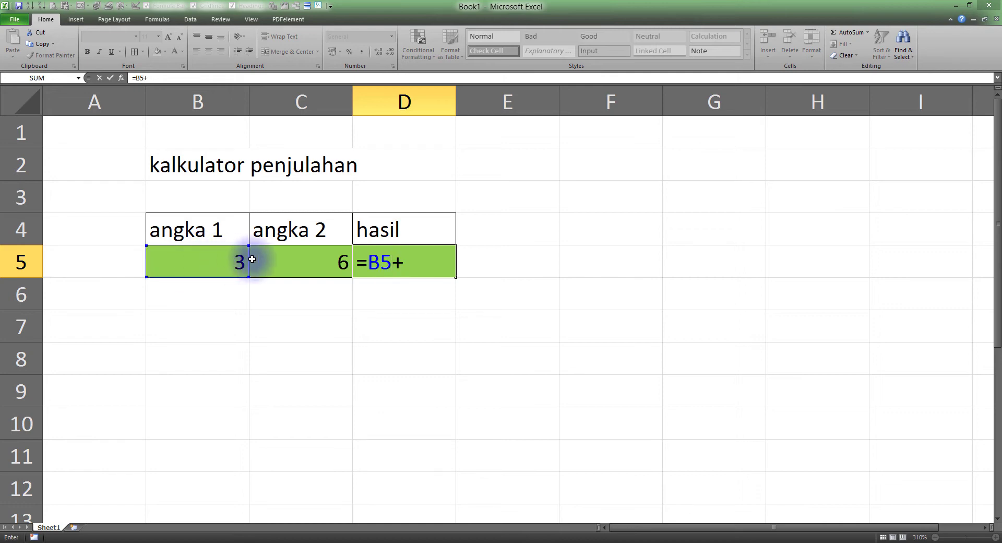
left_click(290, 260)
key("Return")
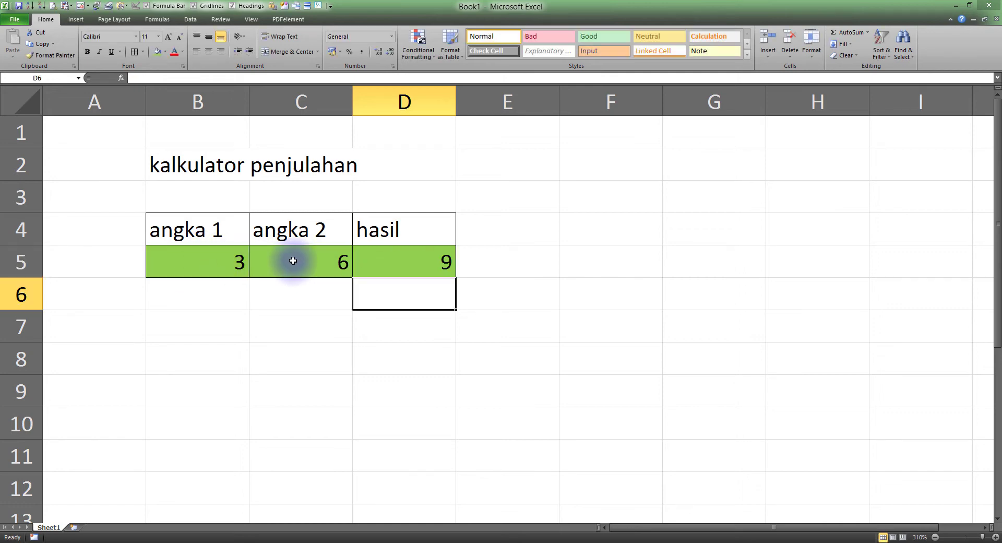
left_click_drag(418, 266, 174, 256)
key("ctrl+e")
Step: Inspect the formula of the hasil result cell D5 without changing it
left_click(403, 262)
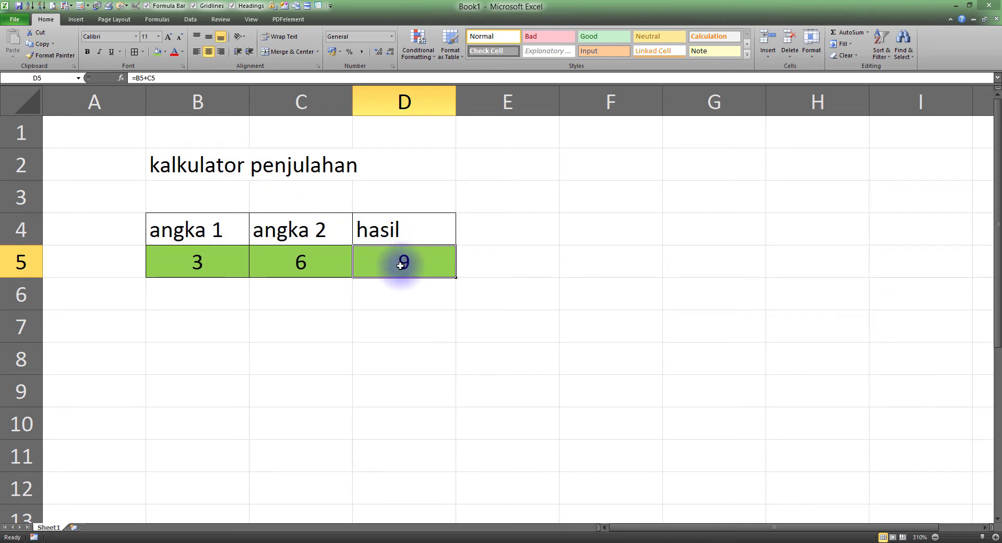
left_click_drag(156, 78, 130, 78)
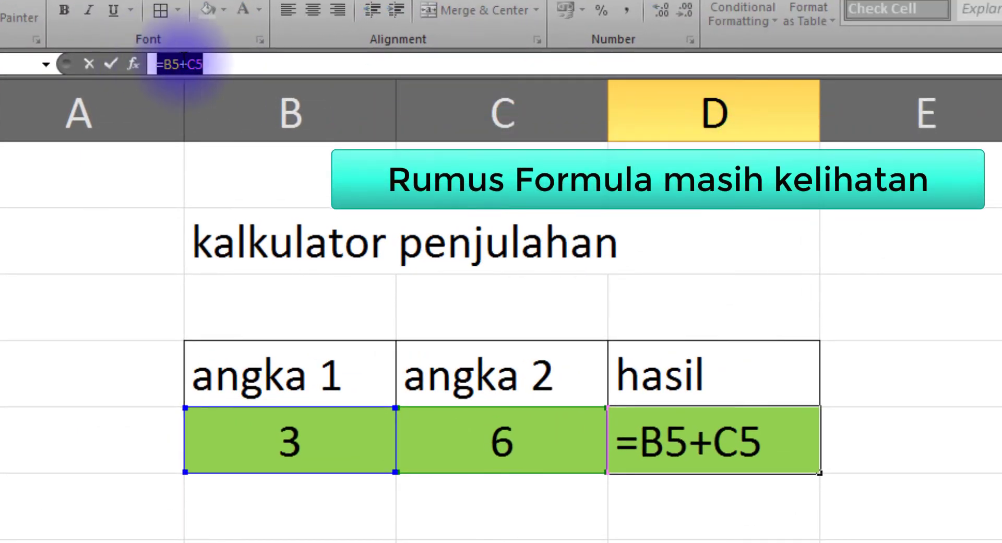
key("Escape")
left_click_drag(221, 61, 159, 65)
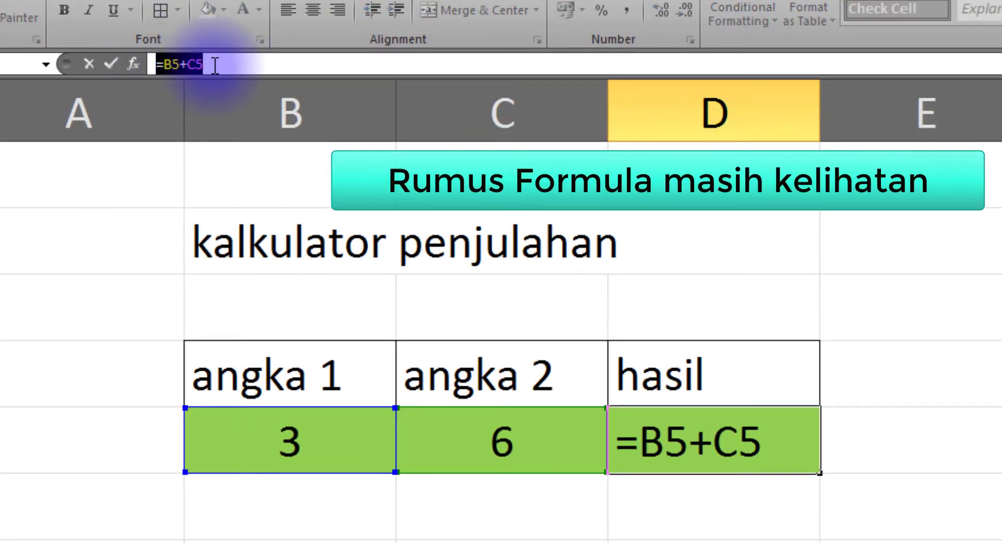
key("Escape")
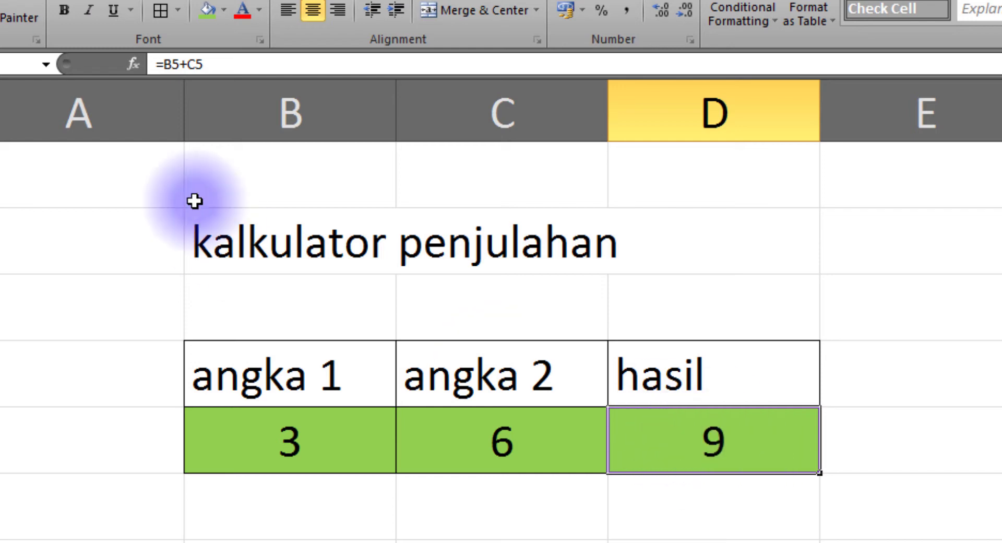
left_click_drag(233, 62, 105, 61)
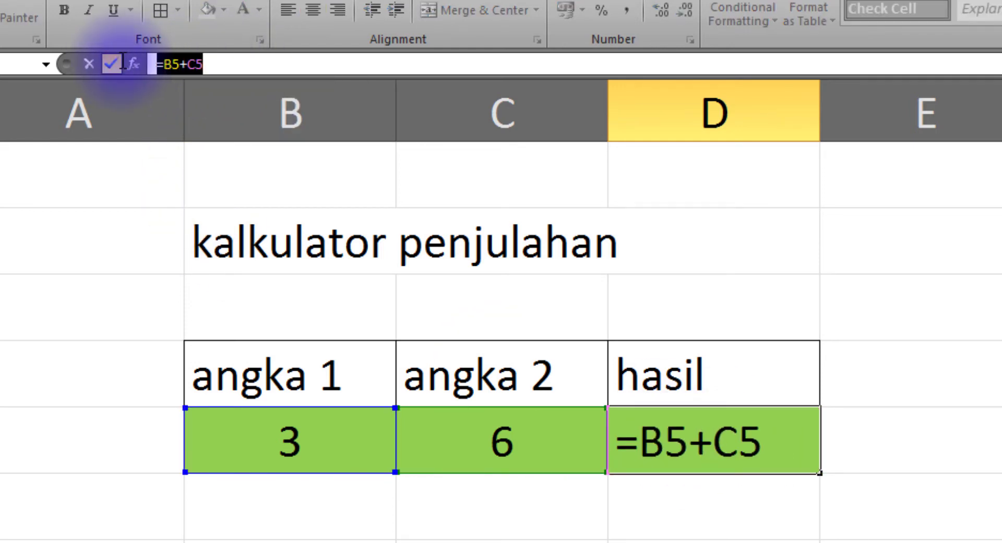
left_click(110, 63)
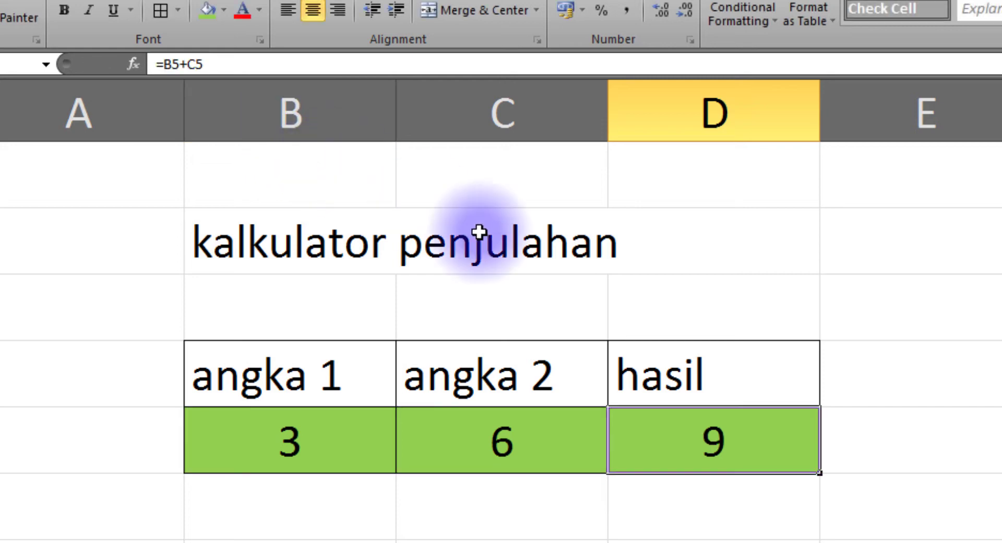
Step: Fill the hasil result cell D5 with light purple
left_click(224, 10)
left_click(330, 100)
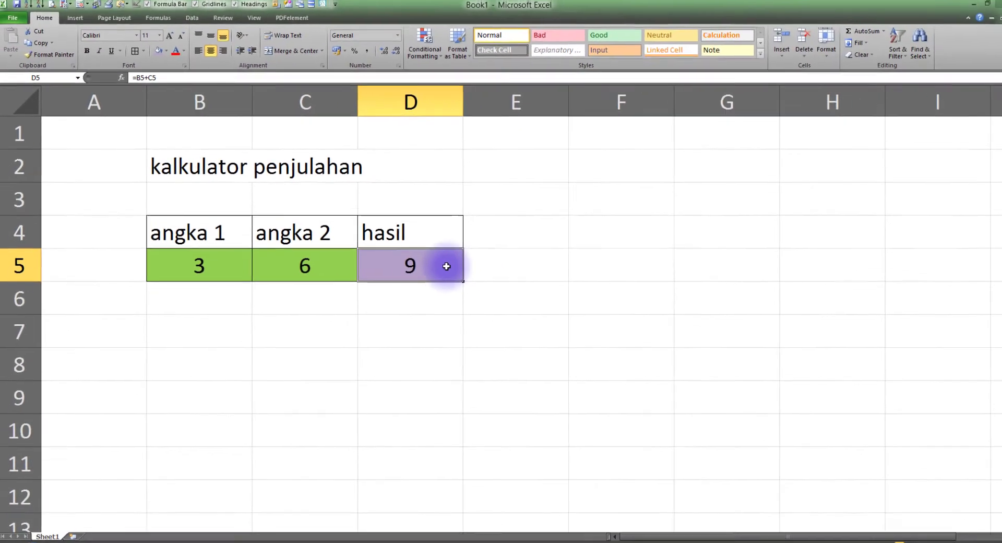
right_click(418, 263)
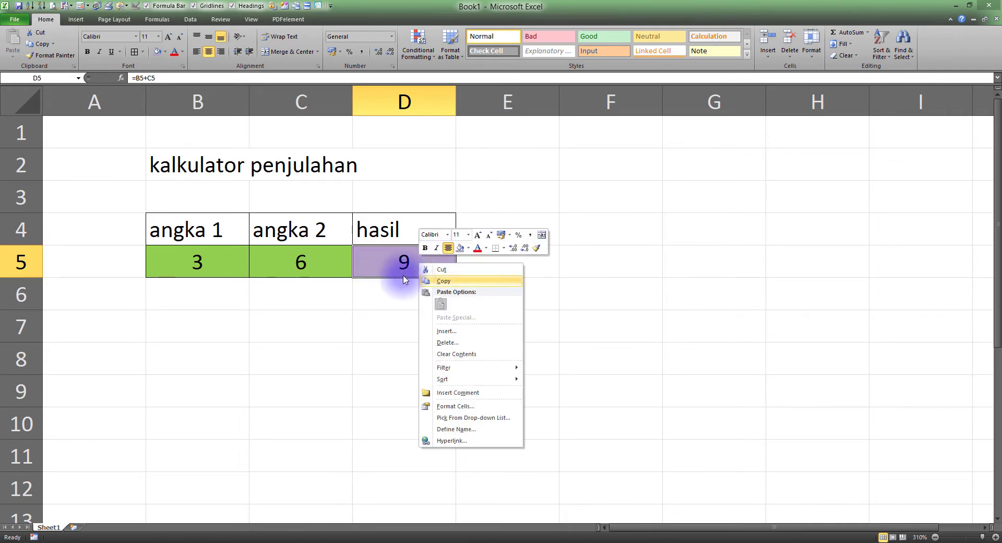
left_click(415, 271)
left_click_drag(416, 263, 386, 259)
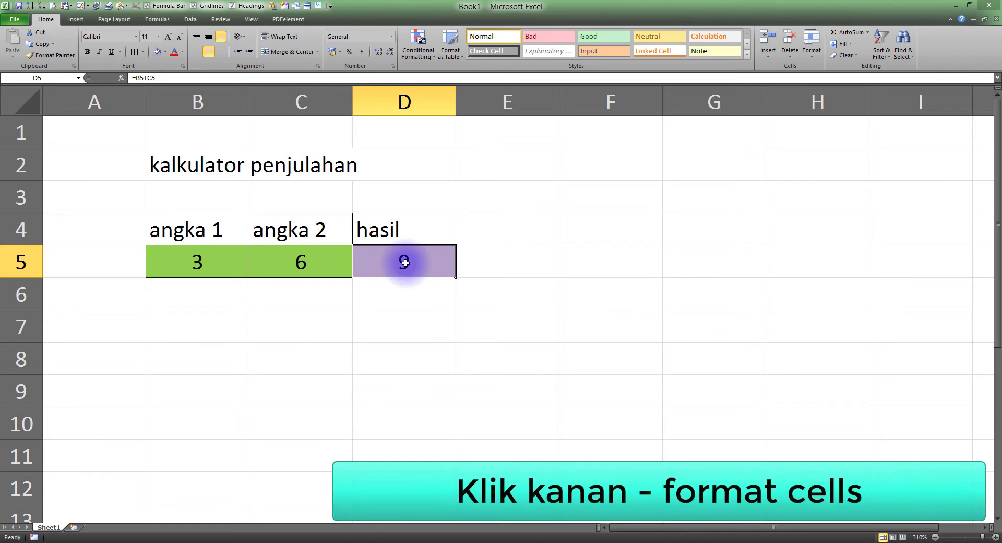
Step: Turn on the Hidden protection option for D5 in its cell format, keeping Locked enabled
right_click(405, 263)
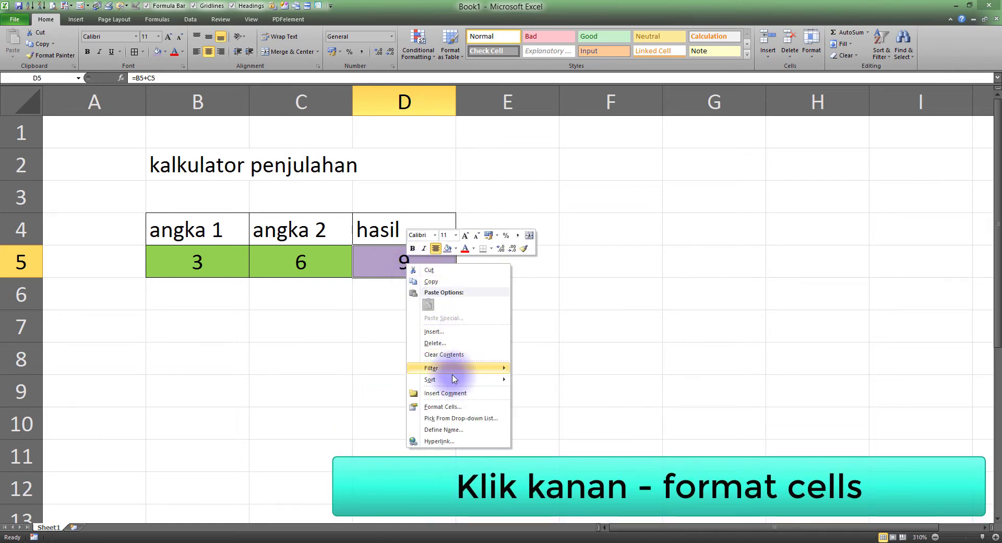
left_click(455, 408)
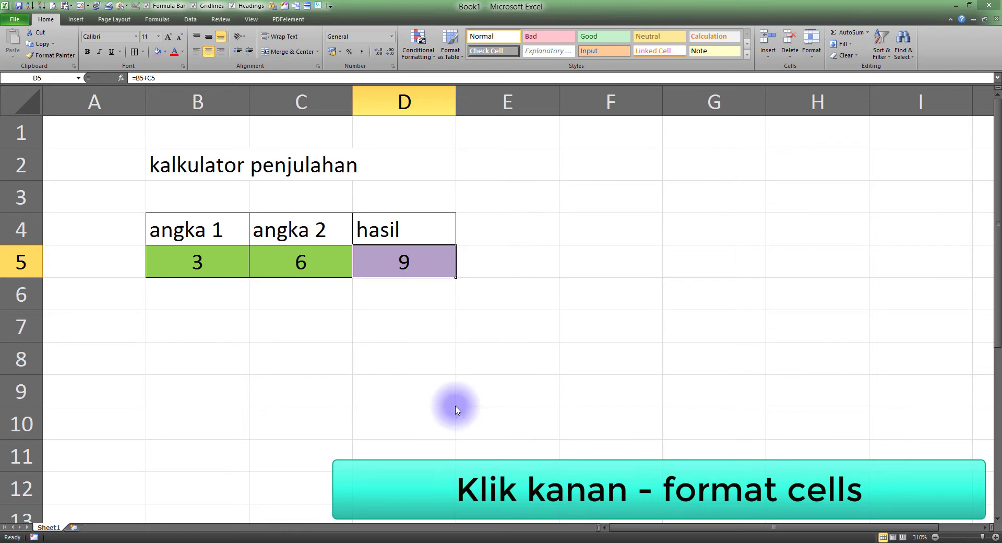
left_click_drag(483, 282, 633, 201)
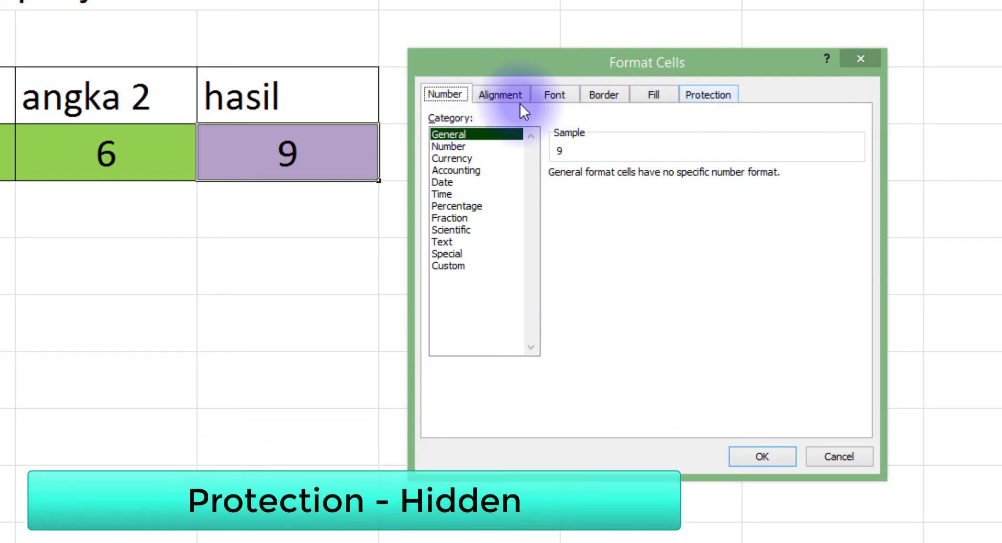
left_click(730, 95)
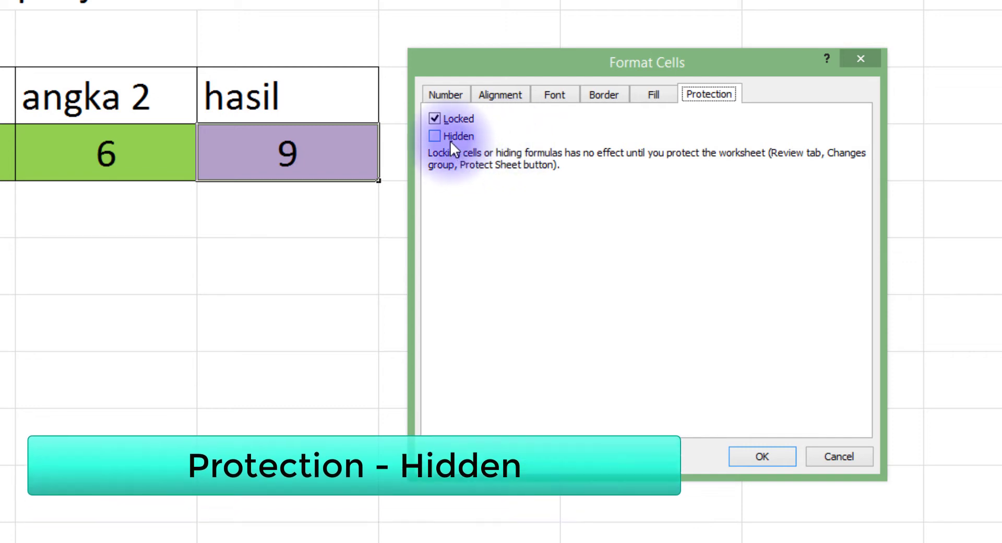
left_click(450, 138)
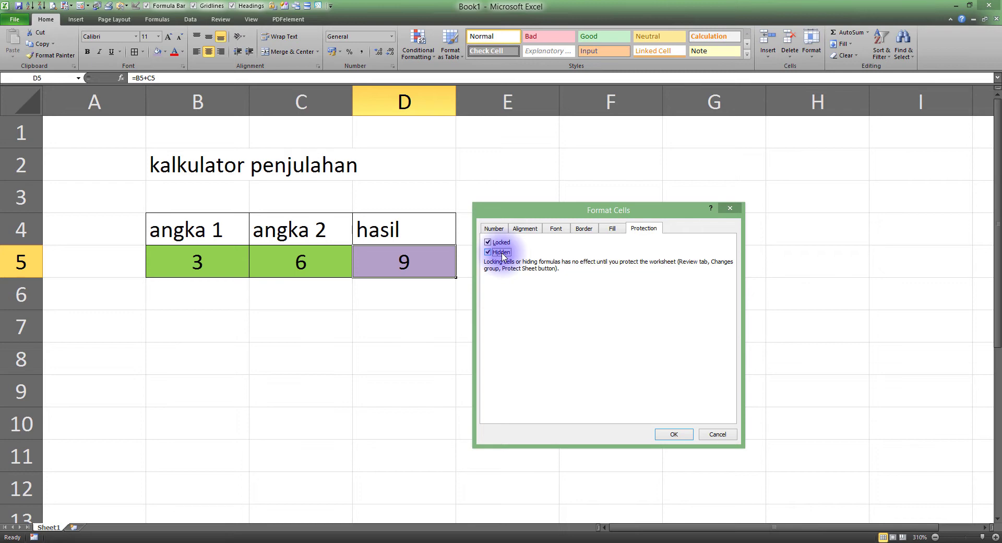
left_click(683, 434)
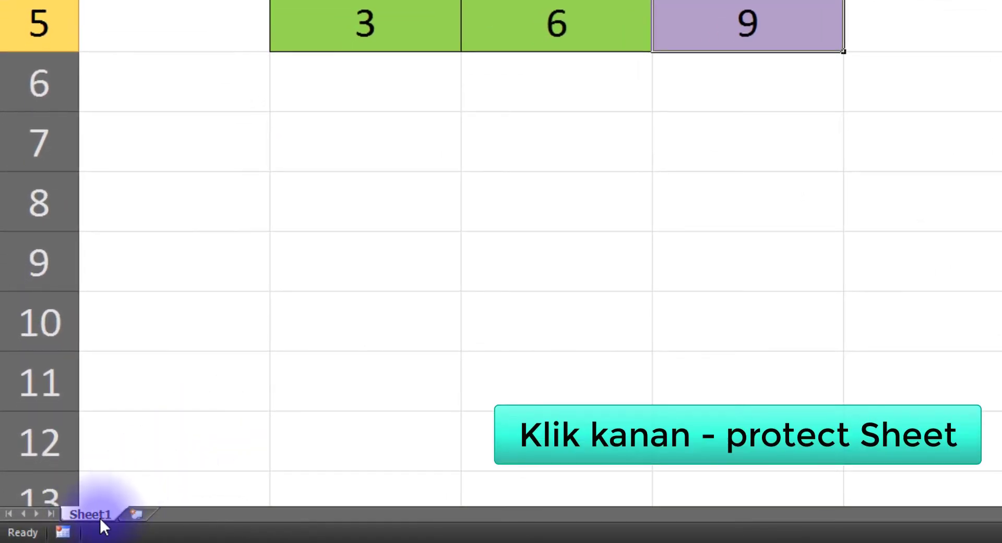
Step: Protect Sheet1 with the password left blank, allowing only the selection of locked and unlocked cells
right_click(101, 519)
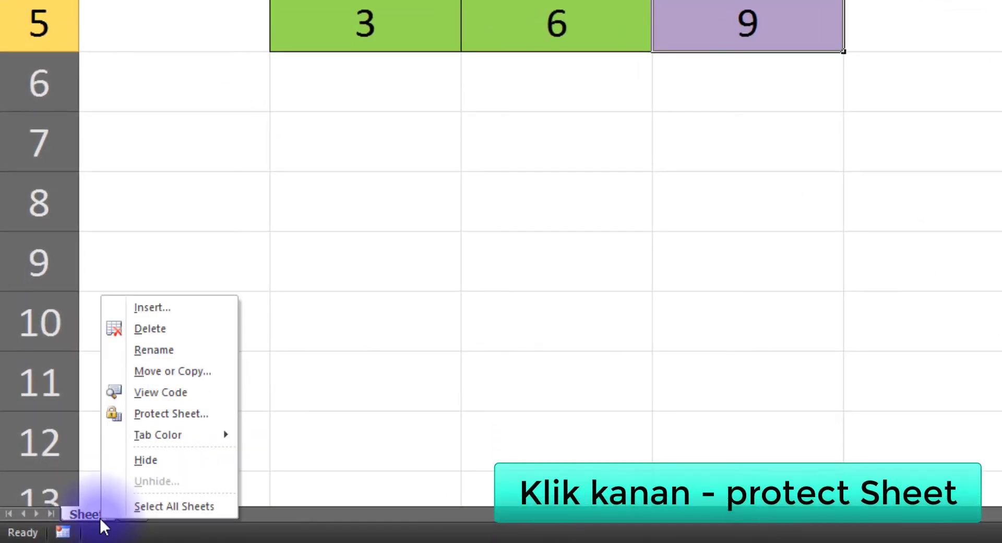
left_click(192, 418)
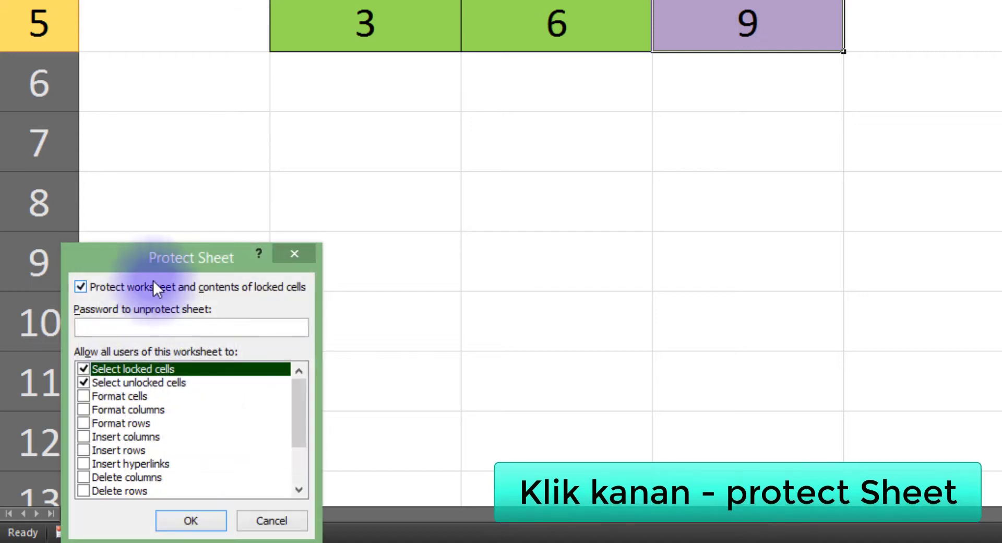
left_click_drag(177, 242, 200, 176)
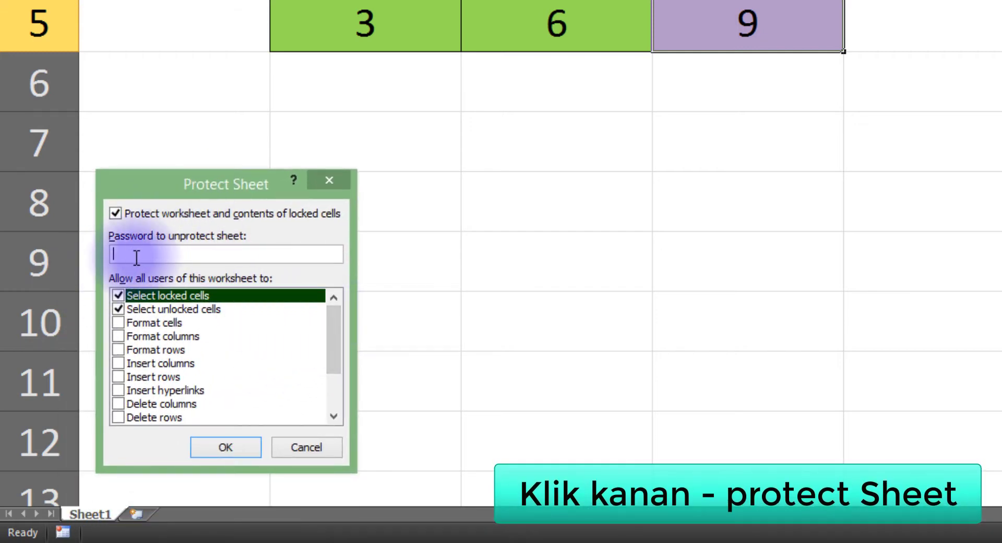
left_click(152, 251)
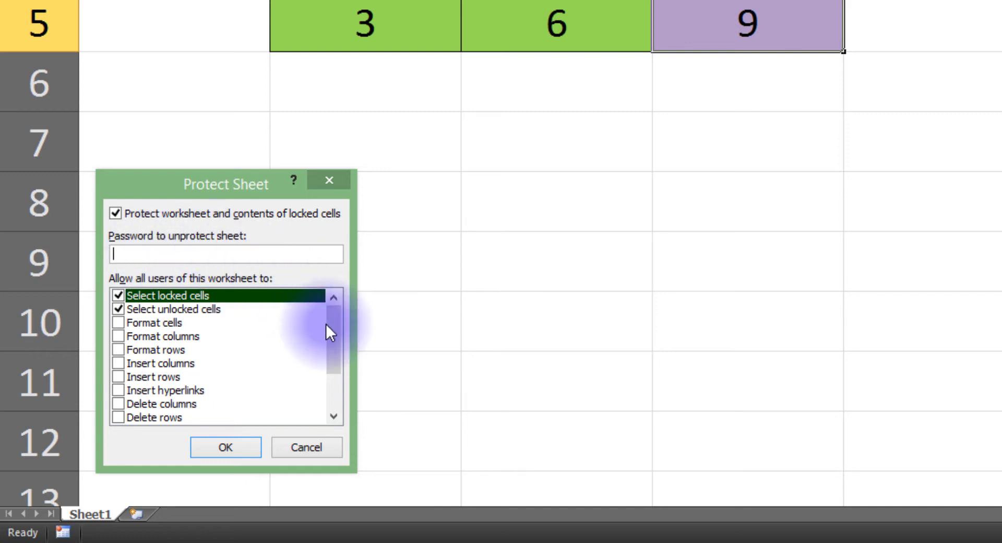
left_click_drag(336, 324, 272, 295)
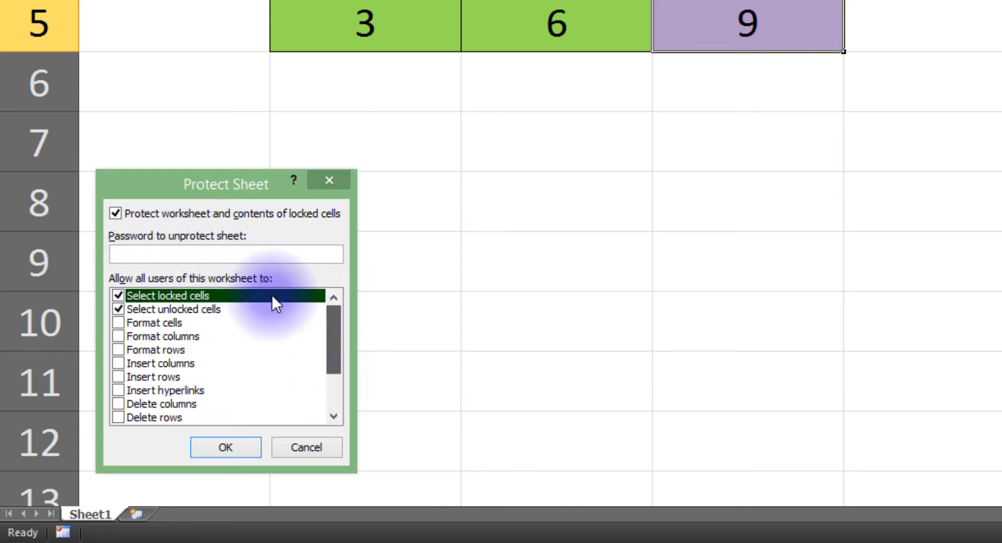
left_click(143, 254)
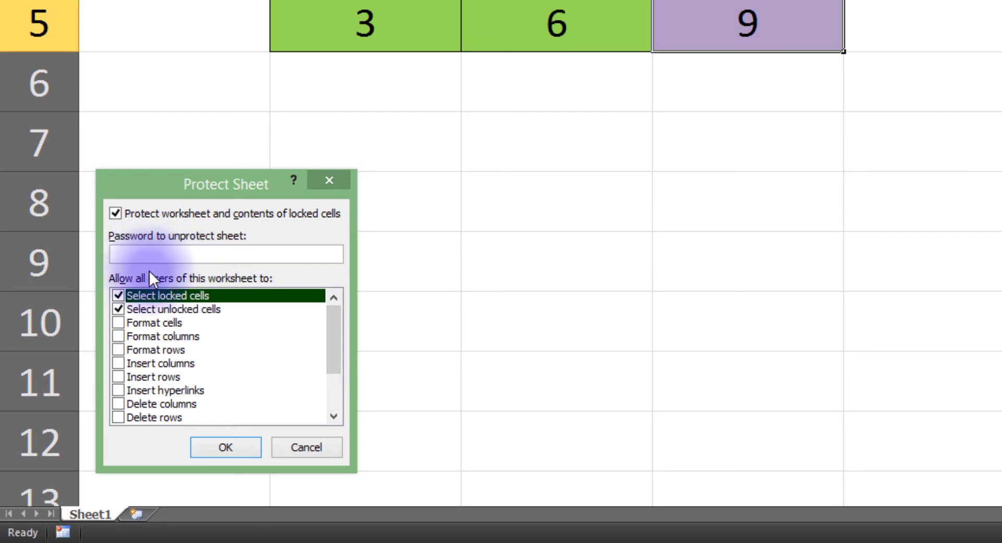
left_click(136, 253)
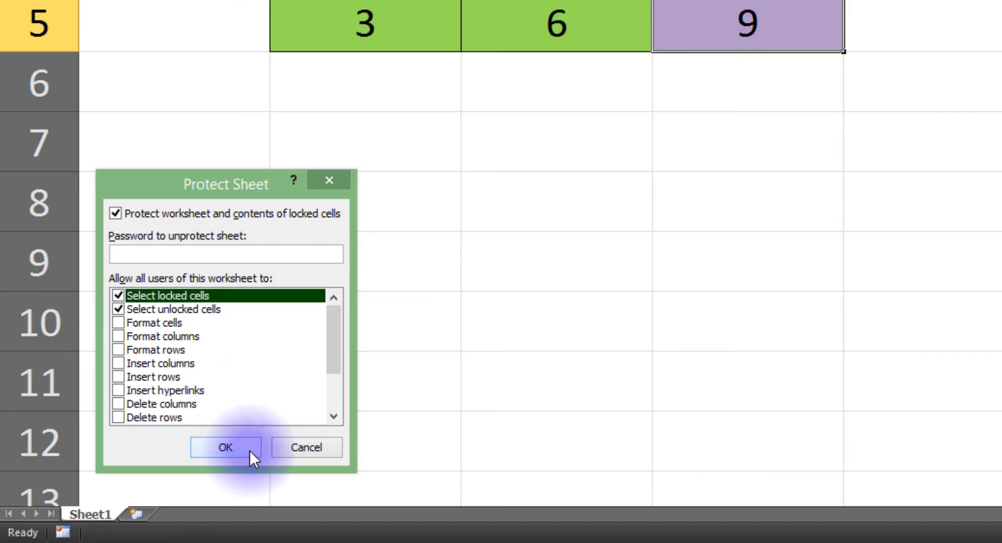
left_click(226, 447)
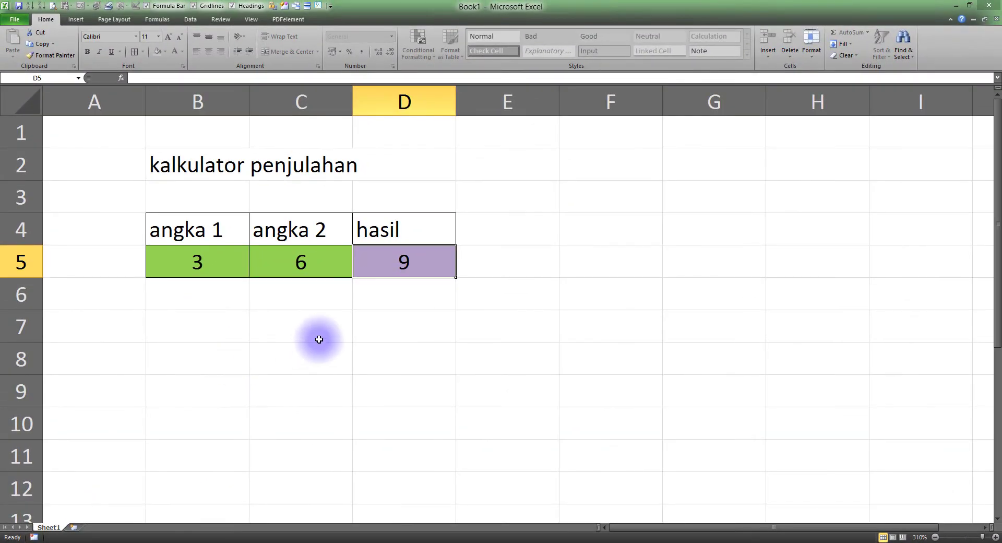
Step: Select the angka 2 value in C5 and the hasil cell D5 to check whether the formula is still shown
left_click(329, 261)
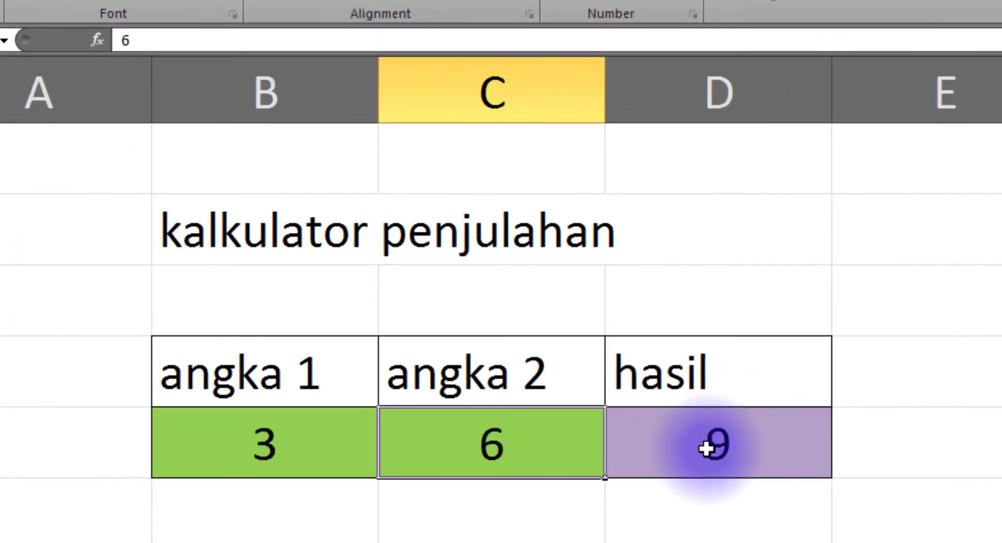
left_click(421, 261)
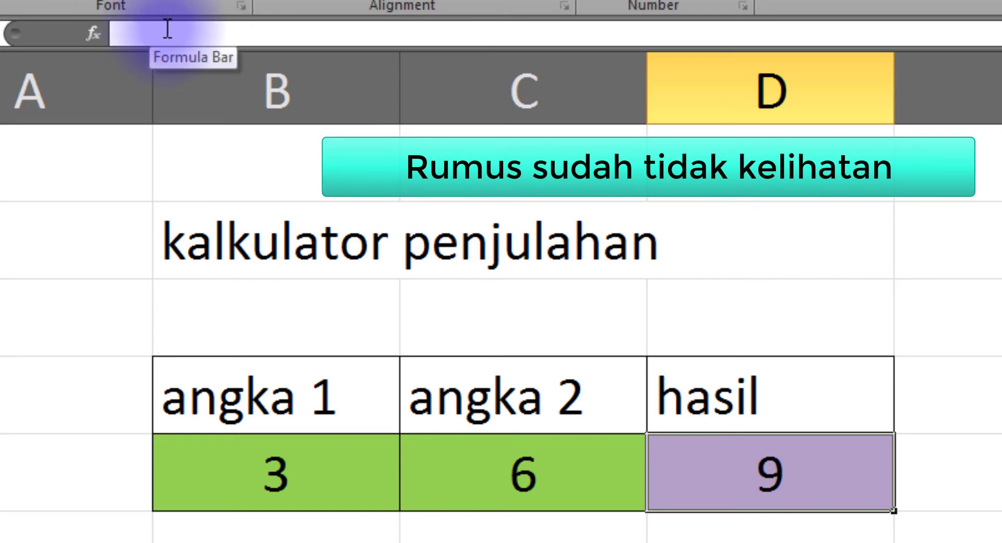
Step: Try to edit the hasil cell D5 and the input cells B5 and C5 to test the sheet protection
double_click(791, 479)
key("Return")
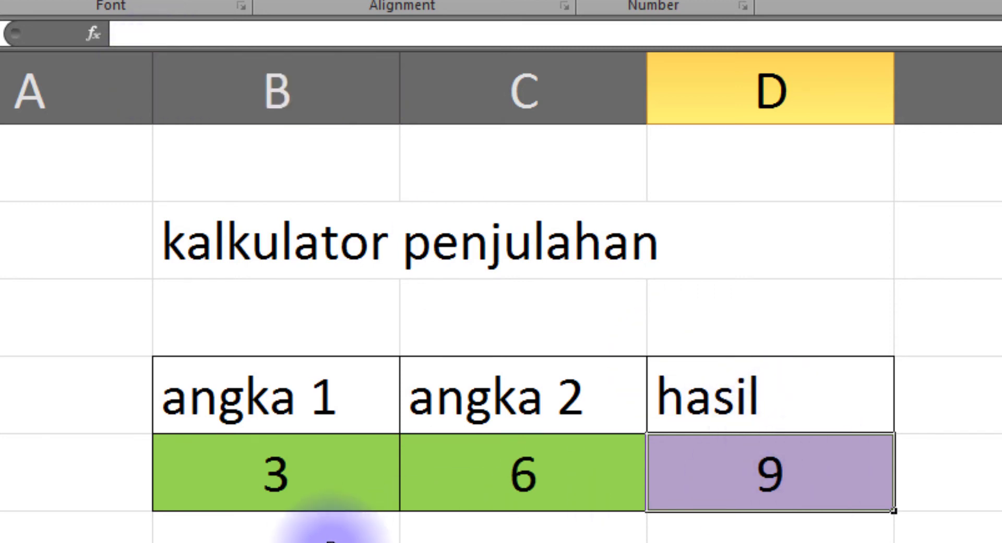
left_click(287, 476)
left_click(527, 476)
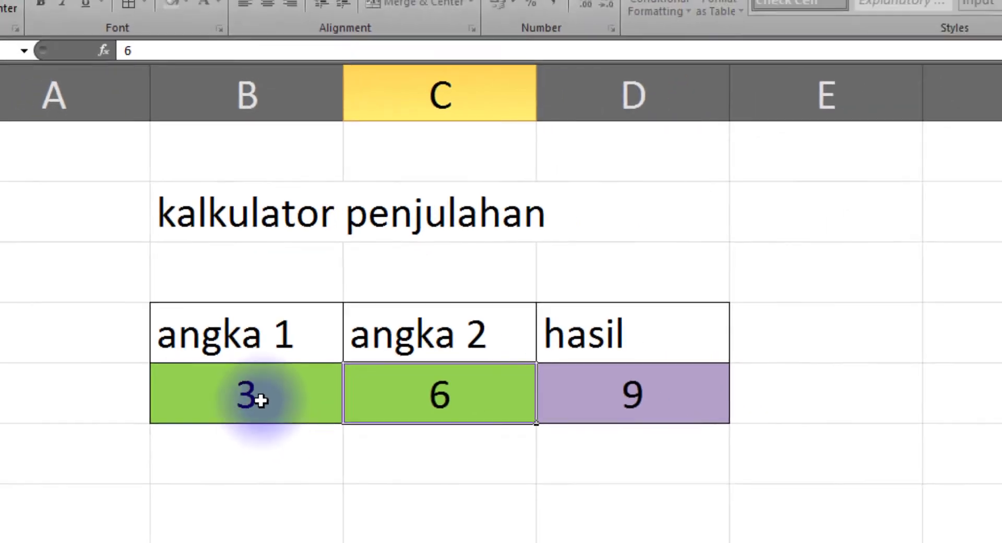
left_click(260, 399)
double_click(271, 397)
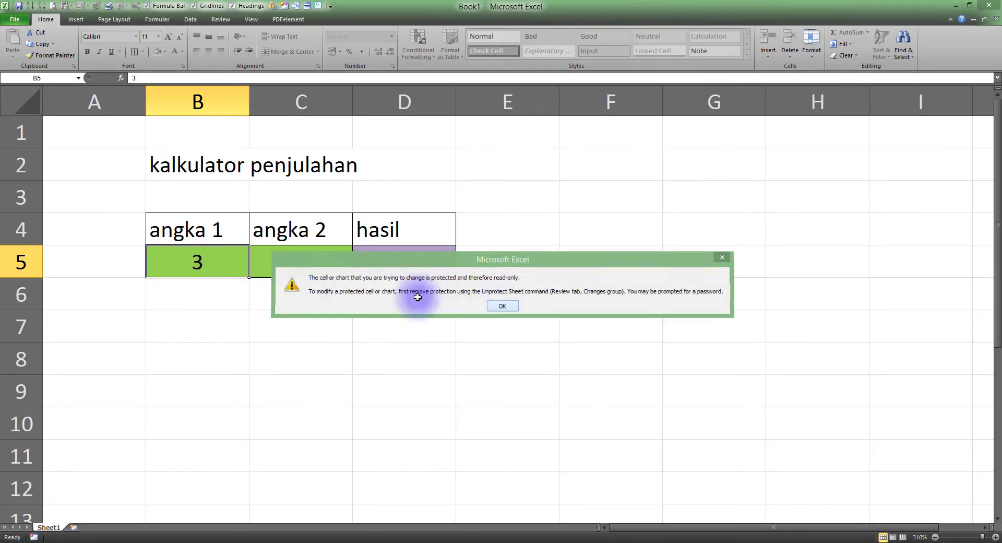
left_click(502, 306)
double_click(291, 256)
left_click(502, 306)
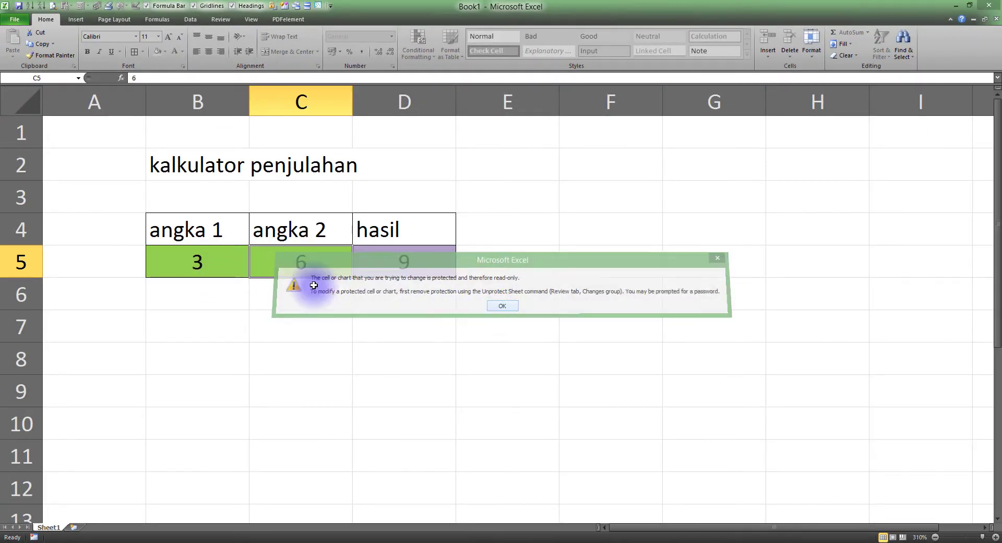
Step: Remove the protection from Sheet1
left_click(219, 262)
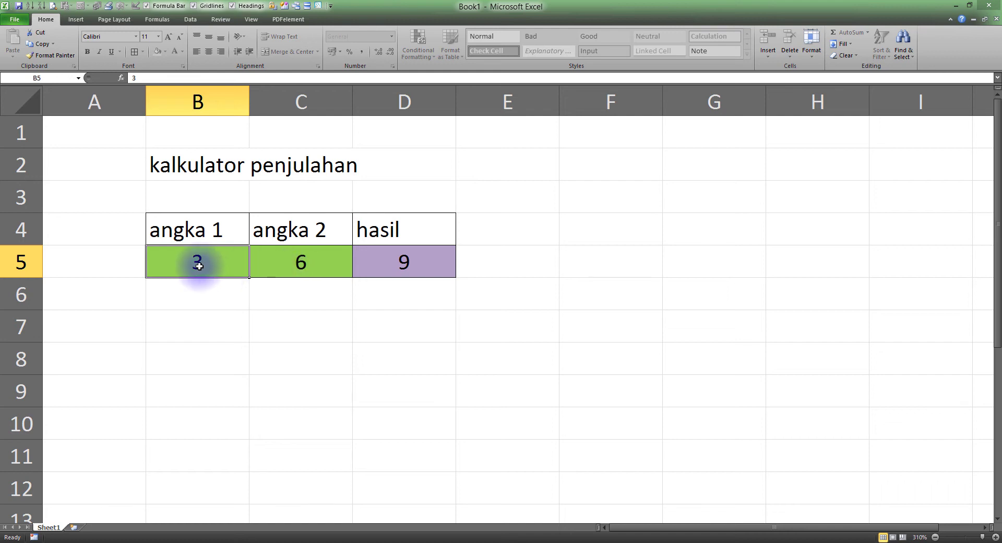
left_click_drag(193, 259, 300, 263)
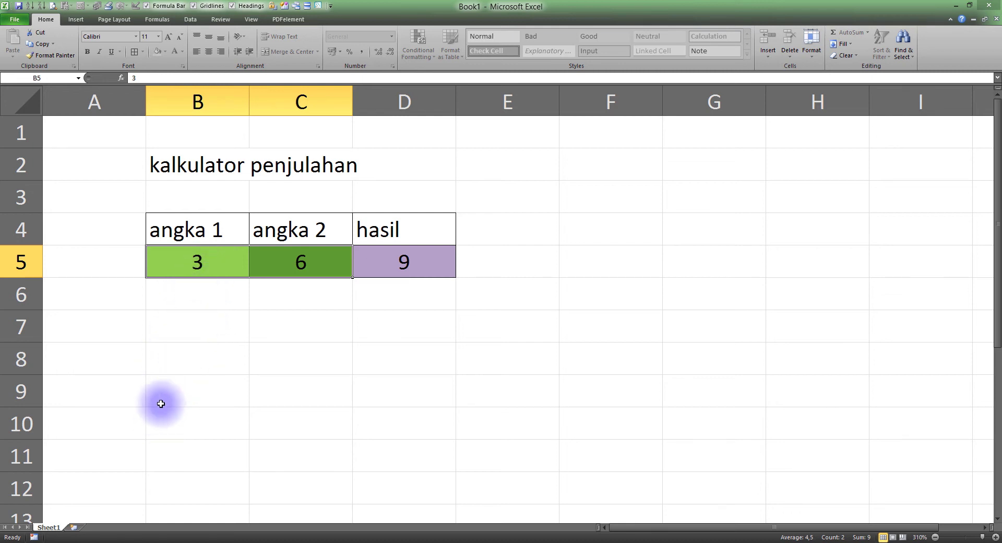
right_click(57, 528)
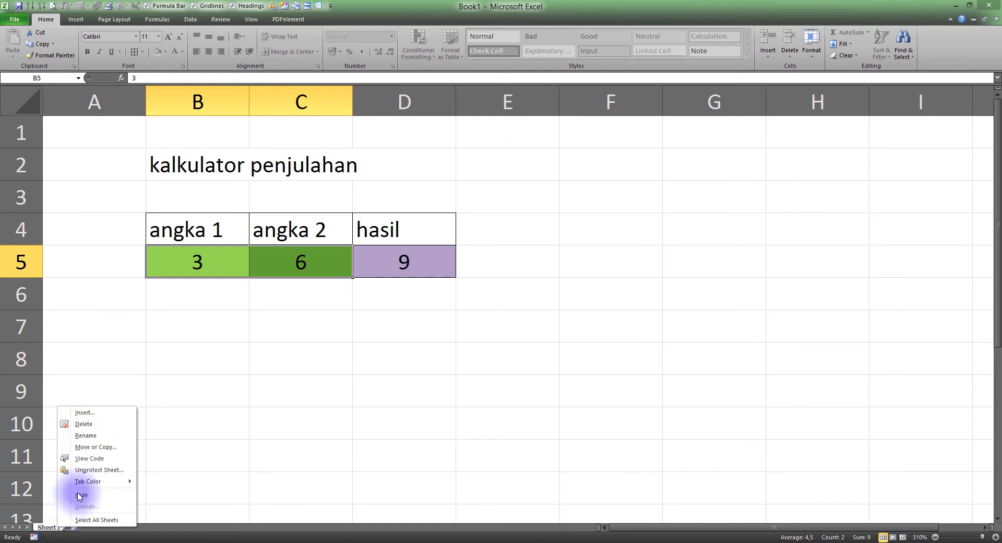
left_click(87, 470)
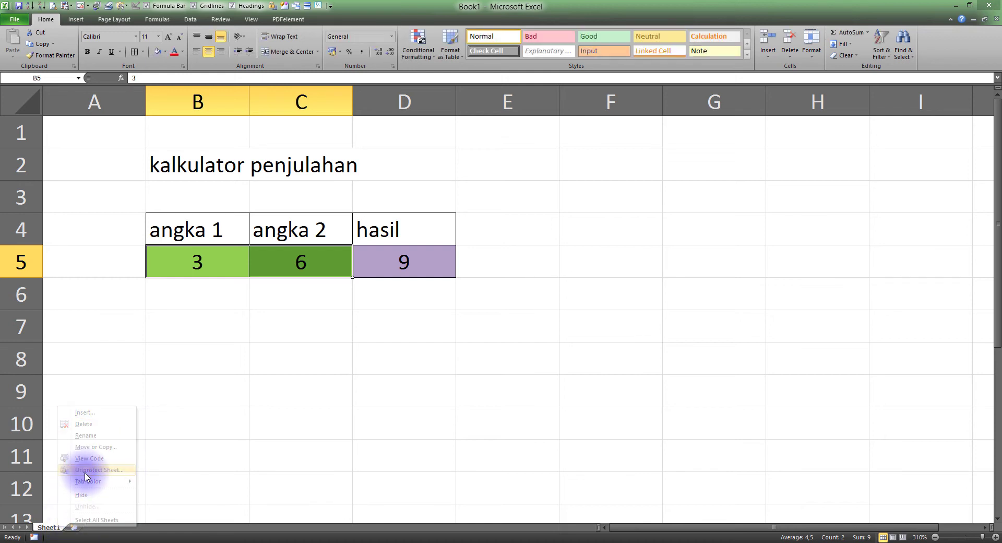
left_click(308, 303)
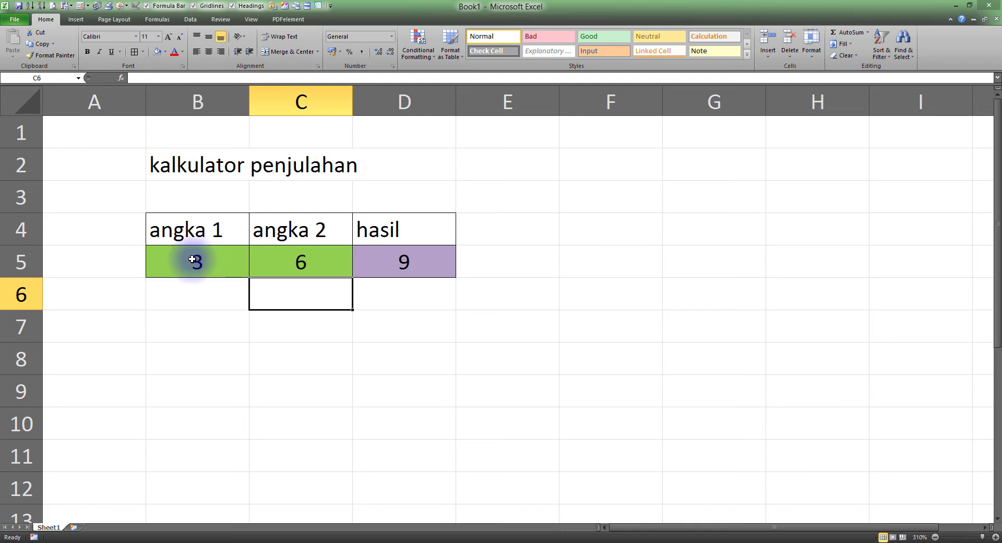
Step: Turn off the Locked protection option for the input cells B5:C5 in their cell format, leaving Hidden off
left_click_drag(191, 260, 290, 259)
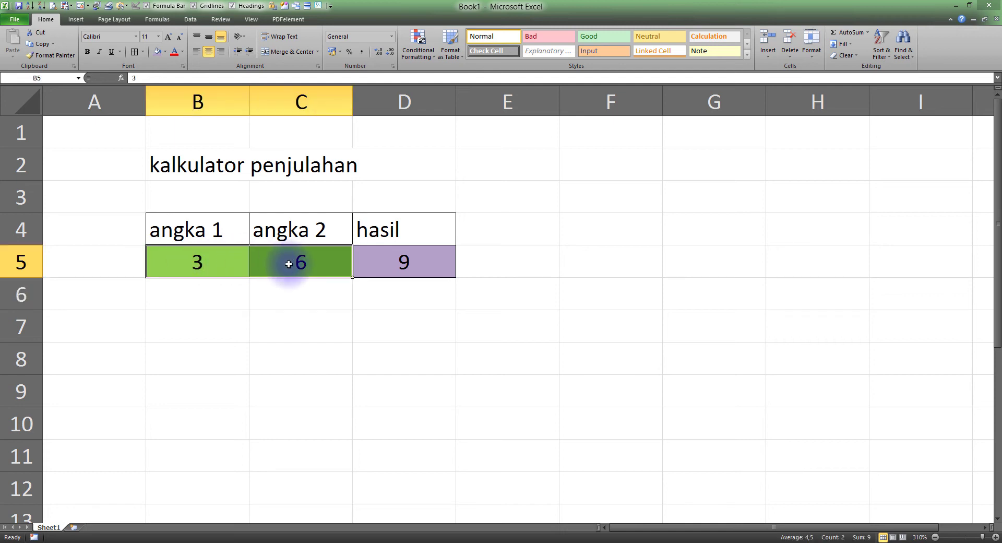
left_click_drag(194, 261, 295, 261)
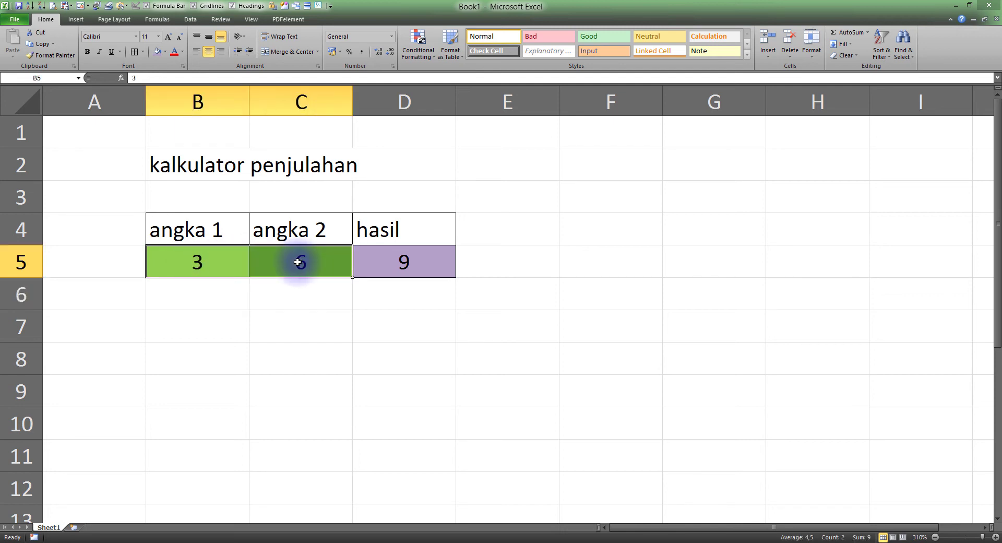
right_click(277, 267)
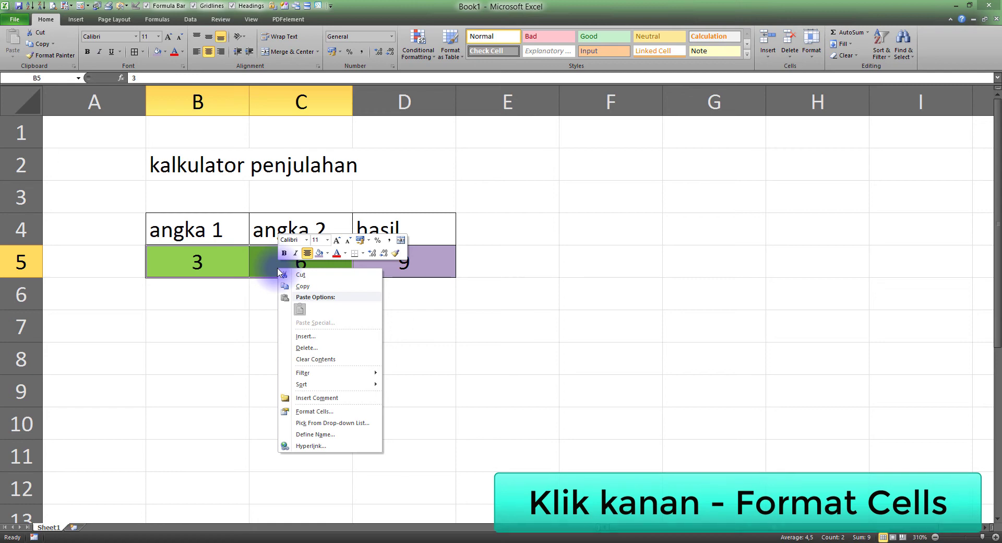
left_click(314, 411)
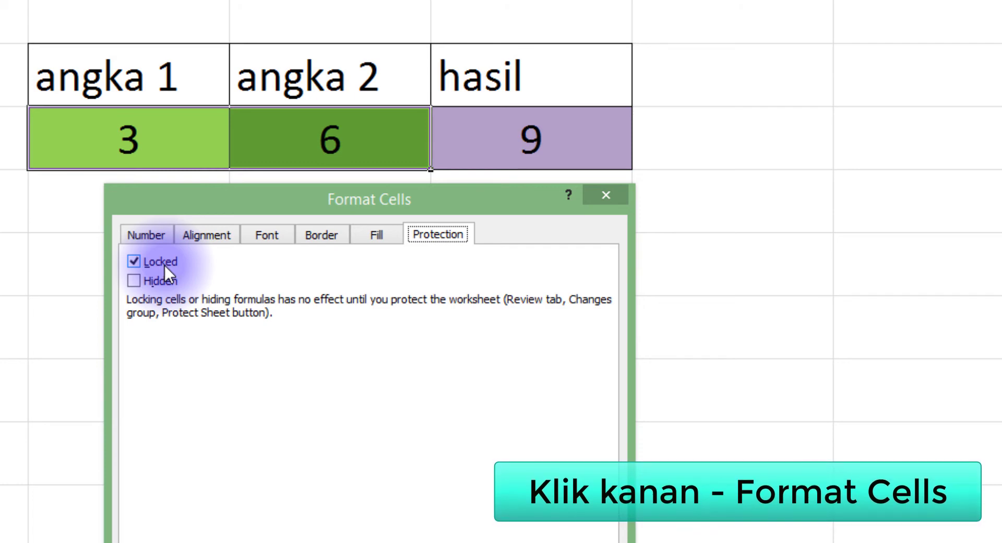
left_click(165, 265)
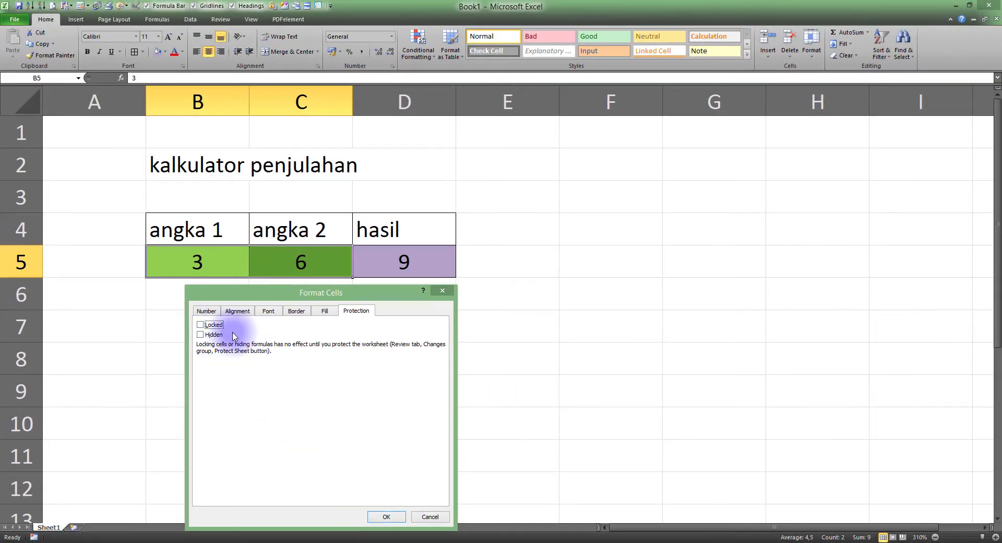
left_click(385, 516)
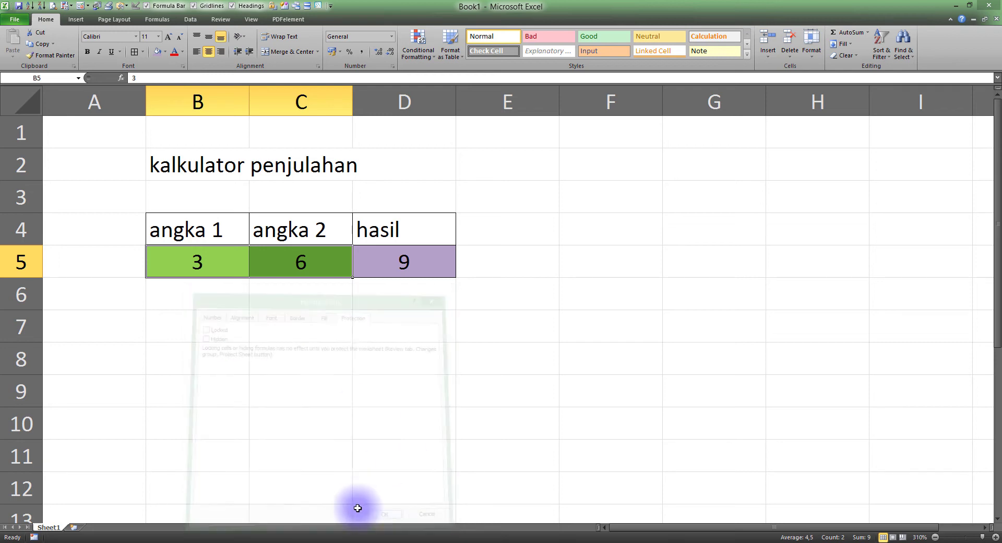
Step: Protect Sheet1 again with a blank password, allowing only the selection of locked and unlocked cells
right_click(50, 528)
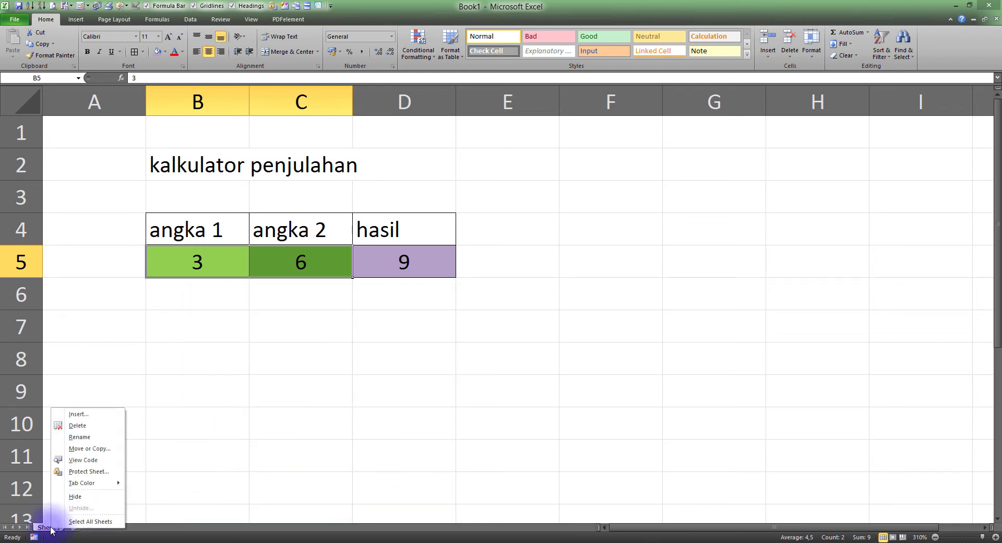
left_click(78, 471)
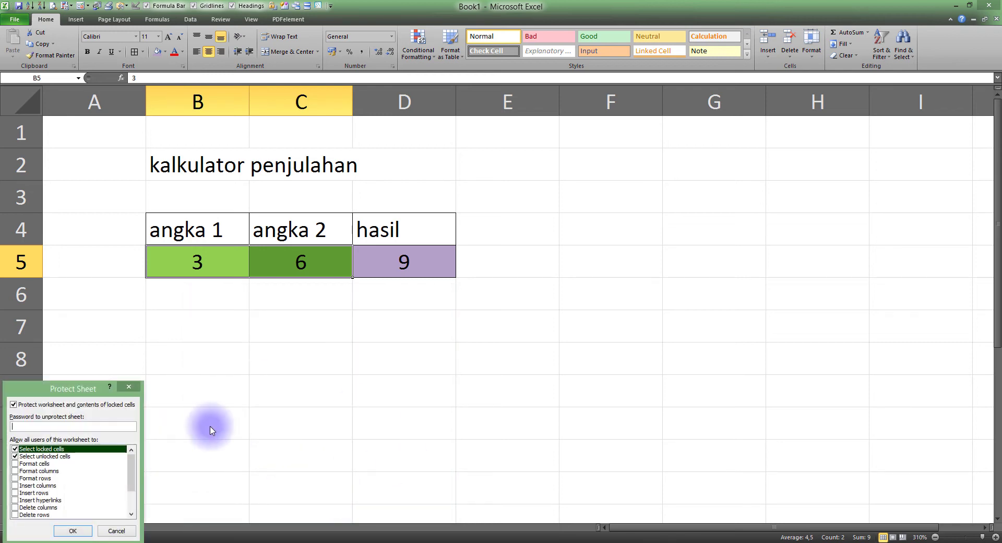
left_click(74, 531)
Step: Try to edit the empty cells E5, G4 and F8 outside the calculator to test their protection
left_click(501, 321)
double_click(541, 261)
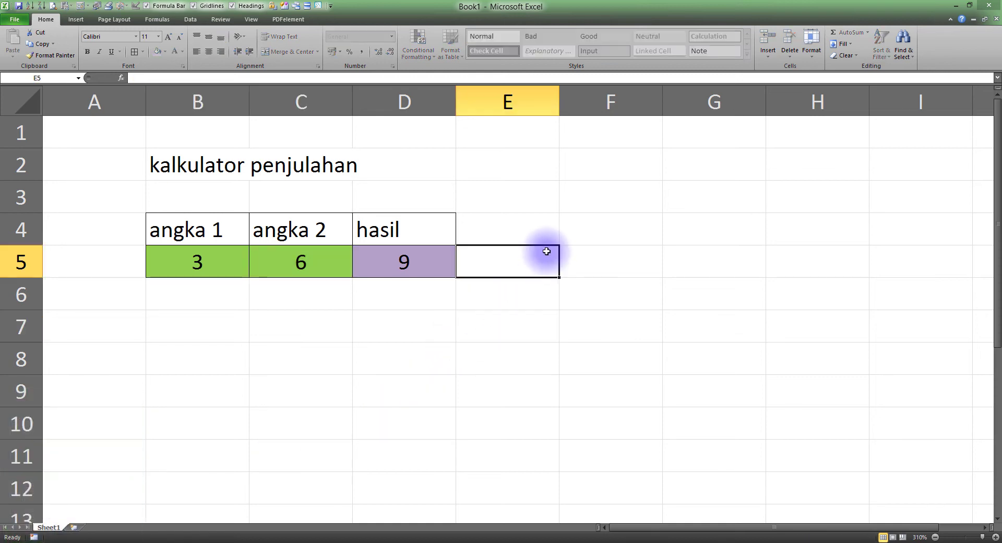
left_click(502, 306)
double_click(665, 229)
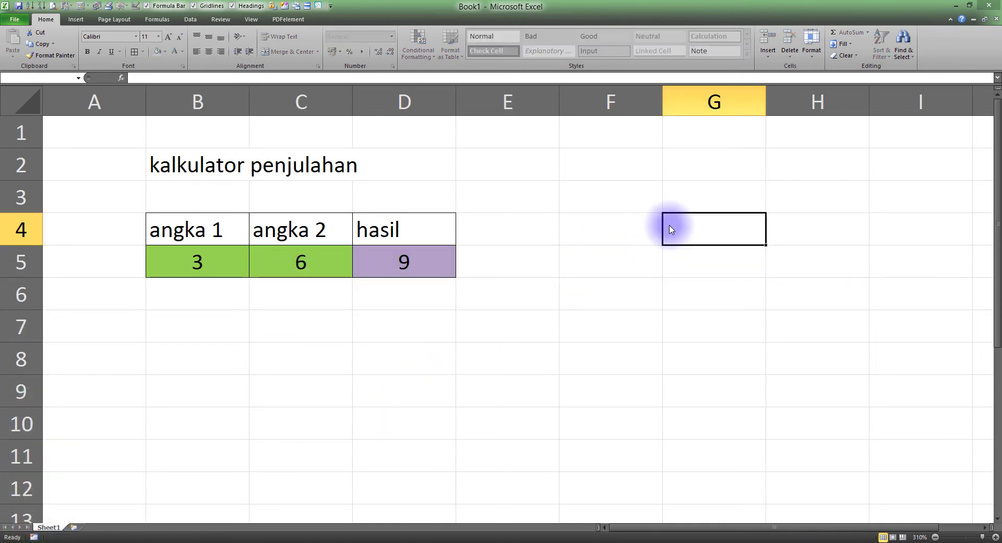
left_click(502, 305)
double_click(595, 352)
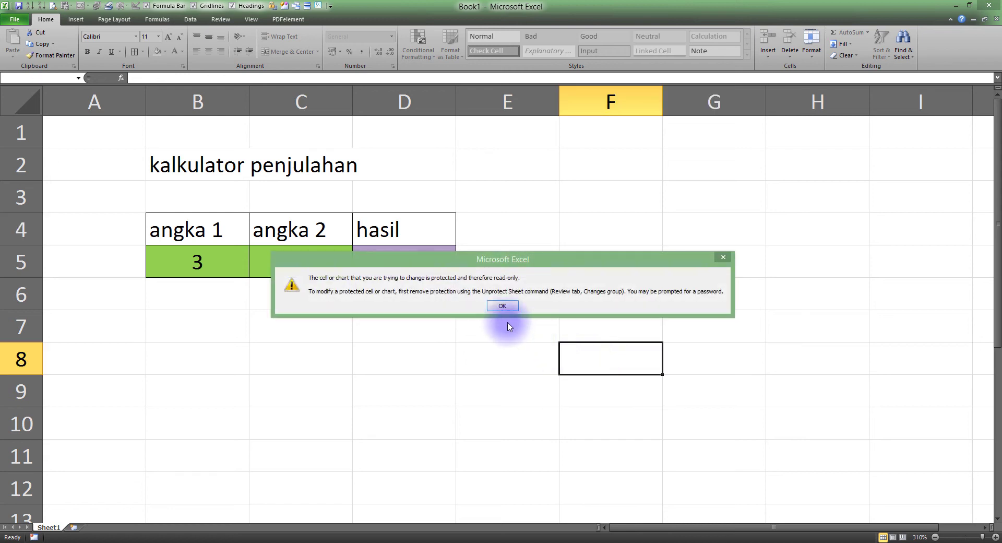
left_click(503, 307)
Step: Set the angka 1 value in B5 to 9
left_click(203, 263)
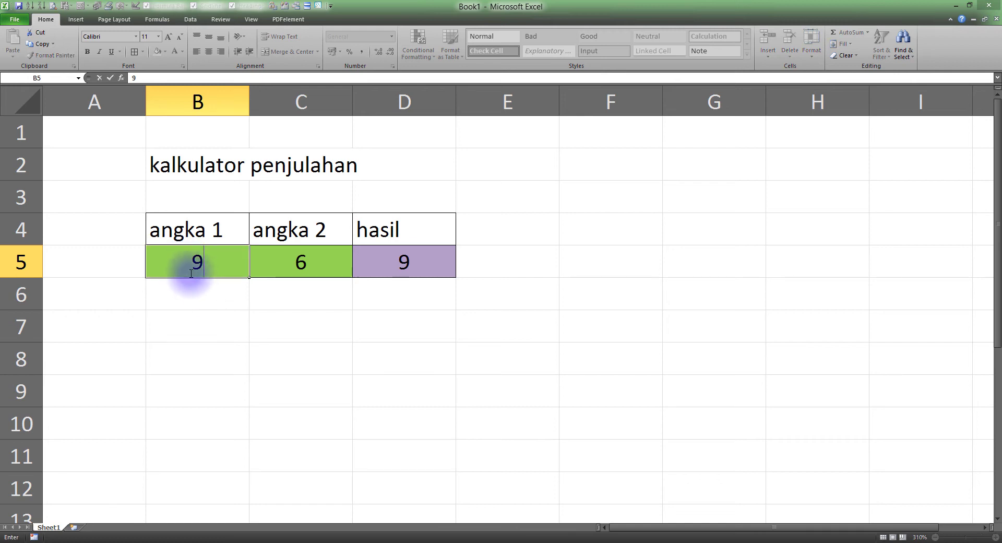
left_click_drag(203, 262, 179, 262)
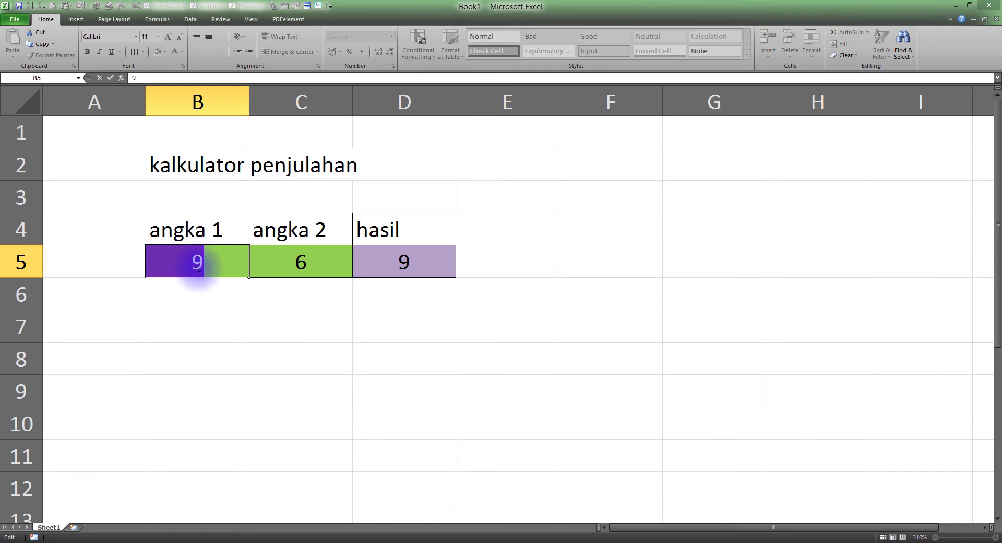
left_click(205, 298)
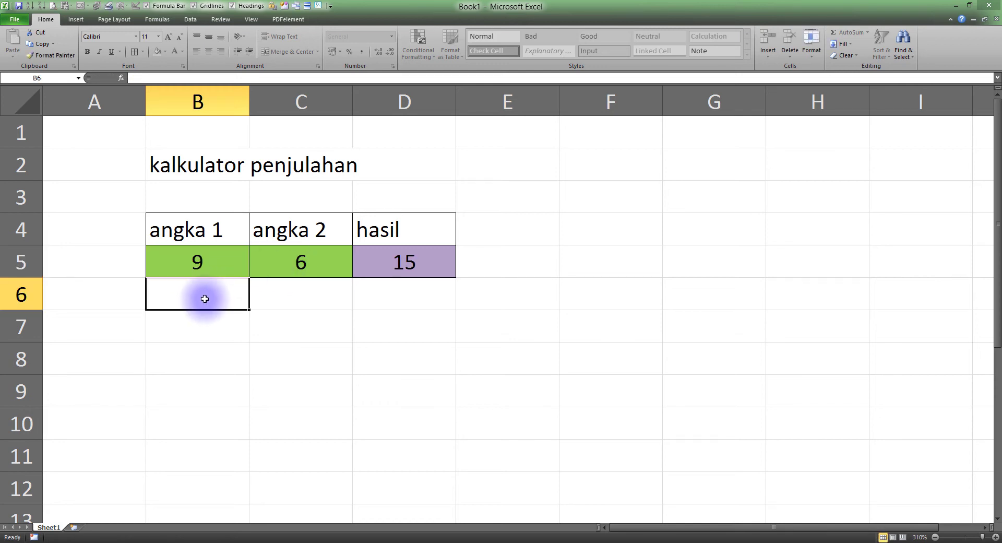
Step: Set the angka 2 value in C5 to 10
left_click(198, 270)
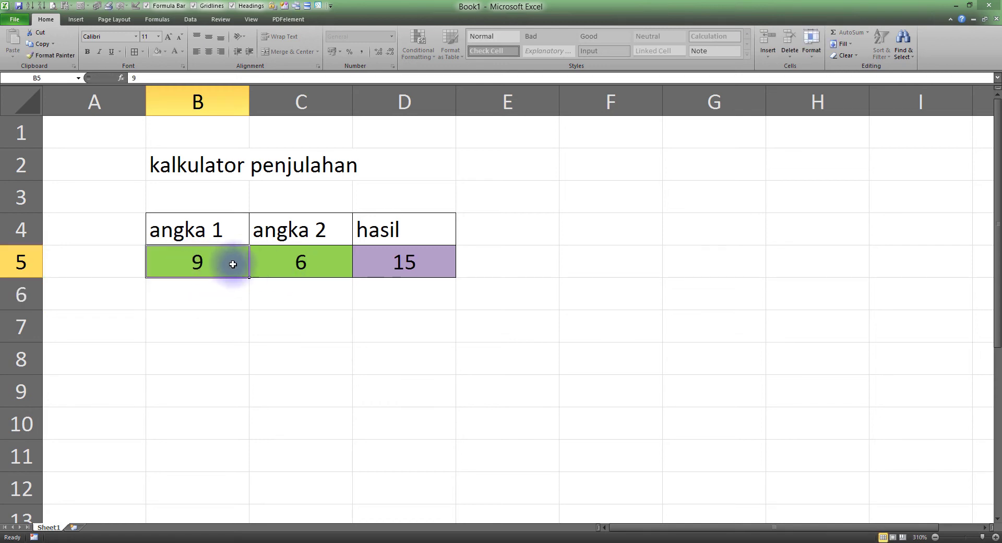
double_click(295, 263)
left_click_drag(294, 263, 265, 263)
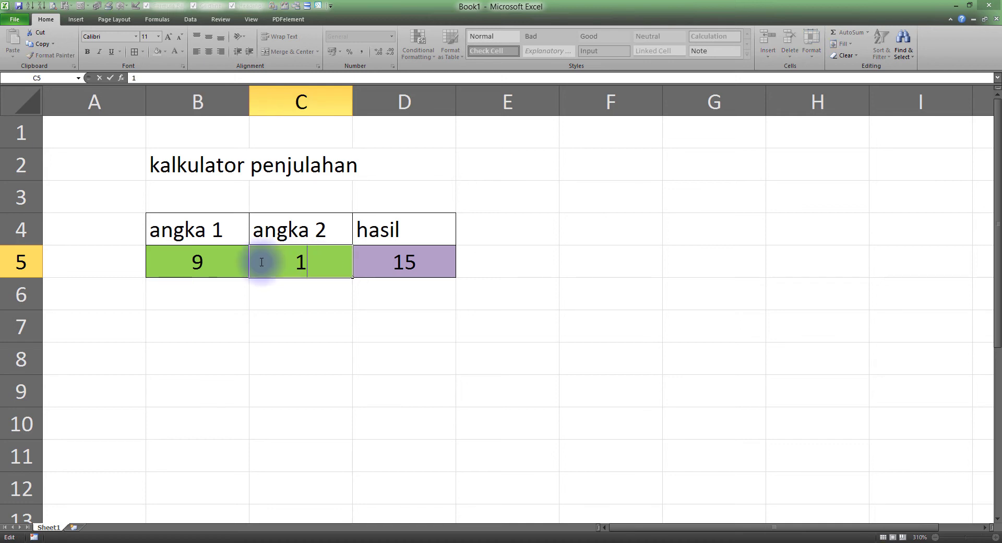
type("10")
key("Return")
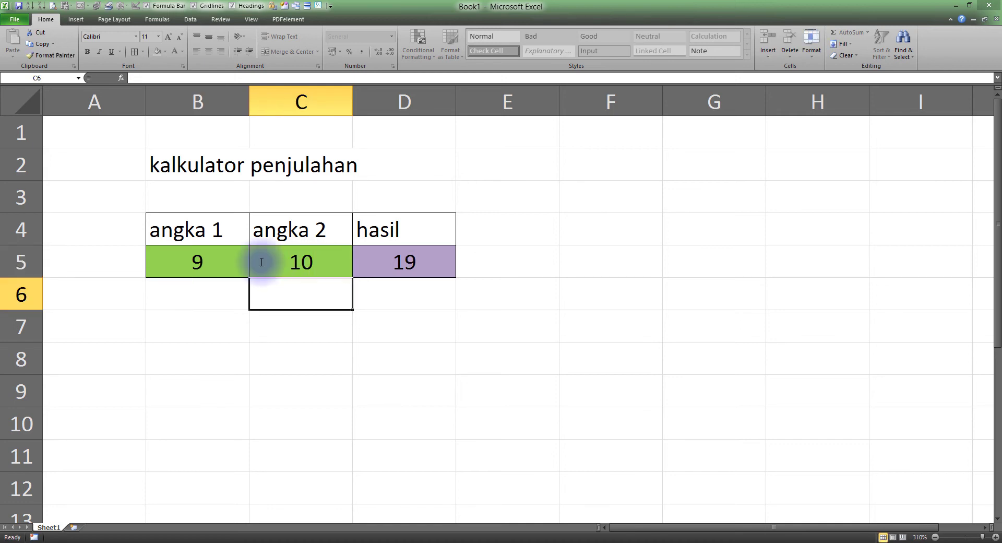
Step: Select the input cells B5 and C5 in turn to review the values that remain editable
left_click(299, 261)
left_click(199, 262)
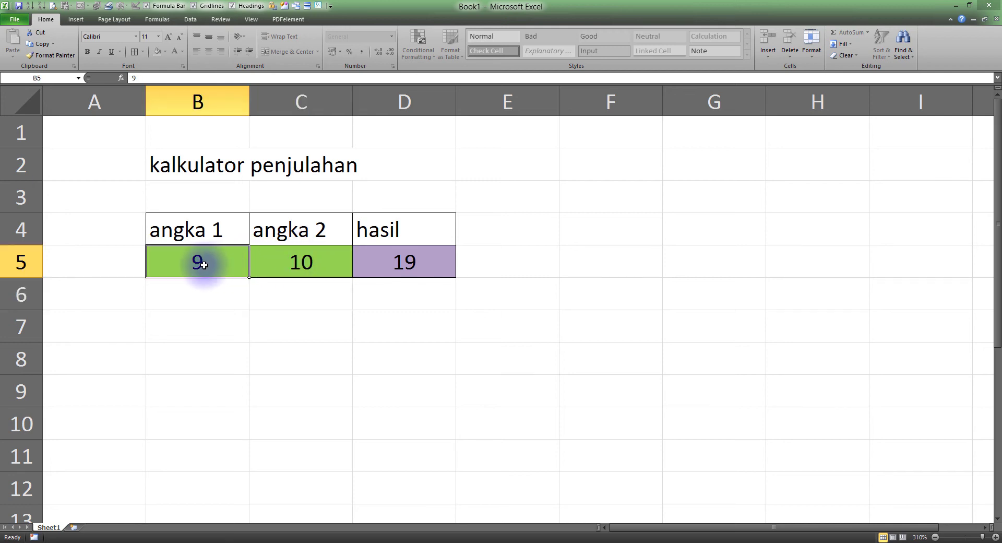
left_click(290, 264)
left_click(198, 264)
left_click(302, 261)
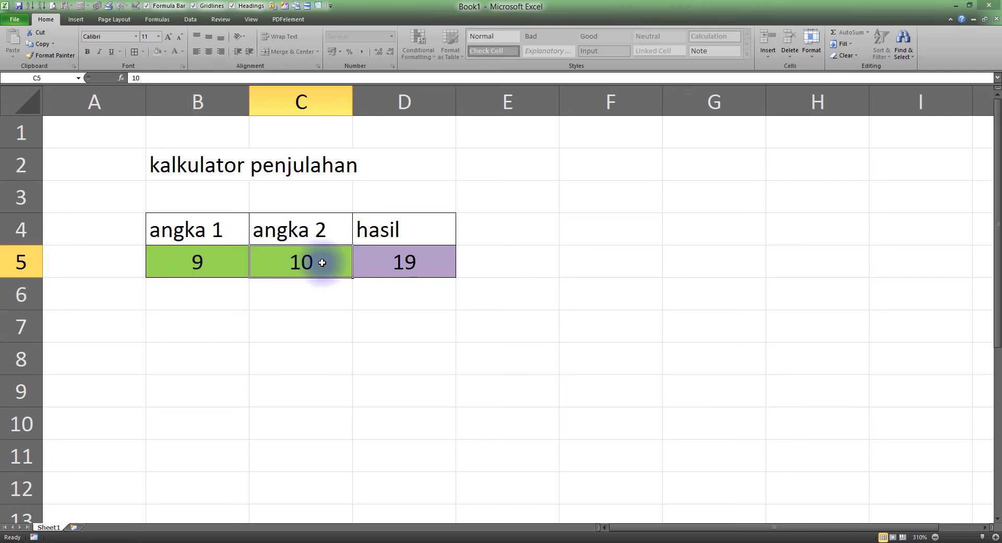
left_click(193, 262)
Step: Try to edit the hidden hasil formula in D5 to test its protection, and compare it with input cells B5:C5
left_click(400, 262)
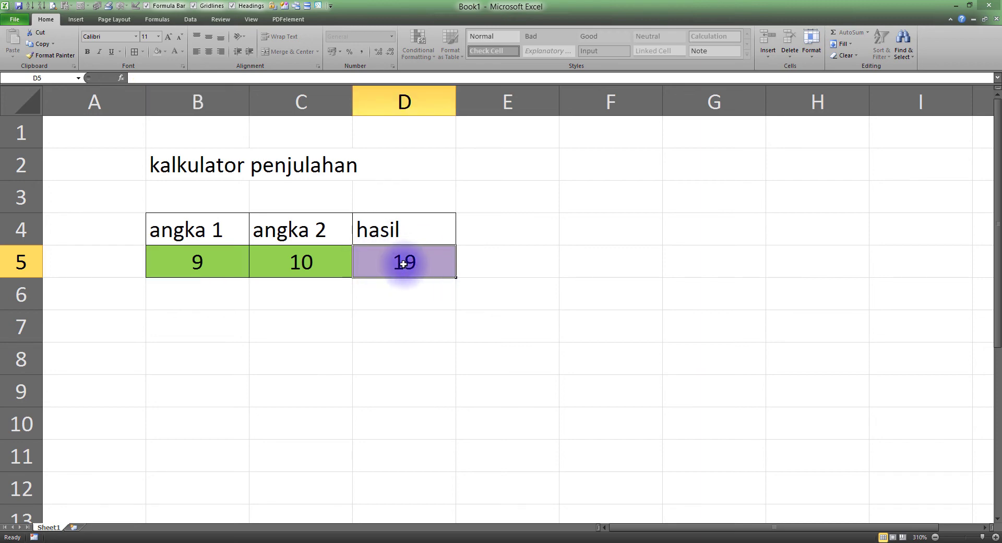
double_click(407, 263)
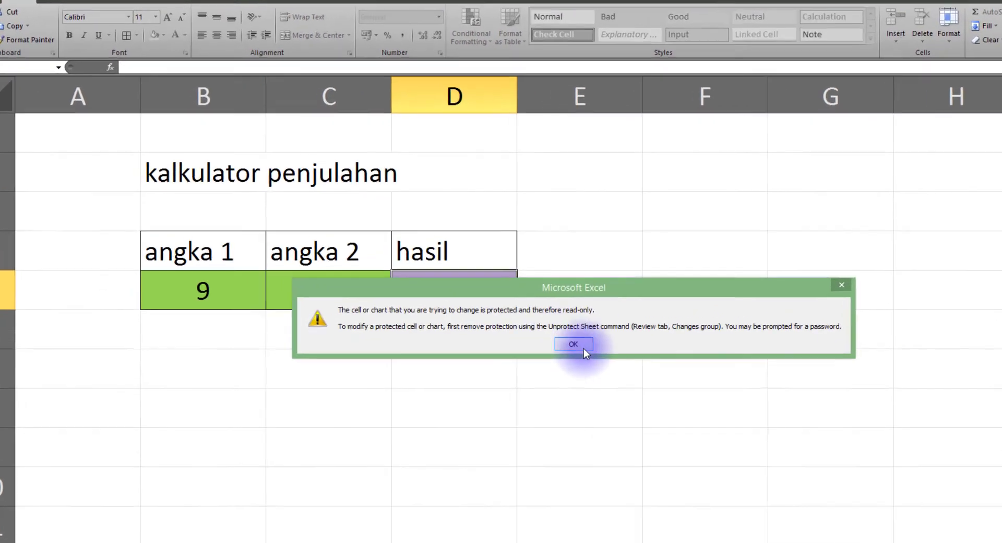
left_click(504, 306)
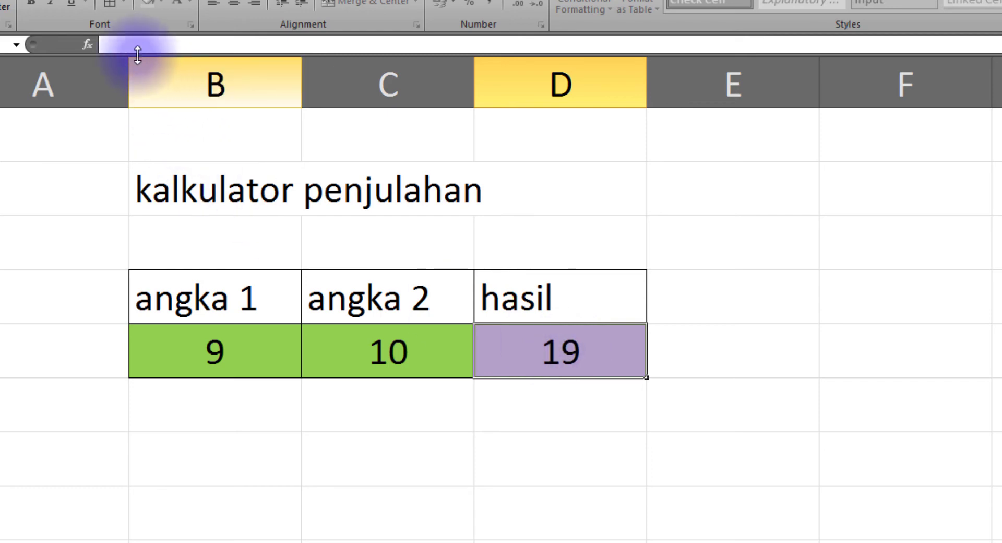
left_click(103, 44)
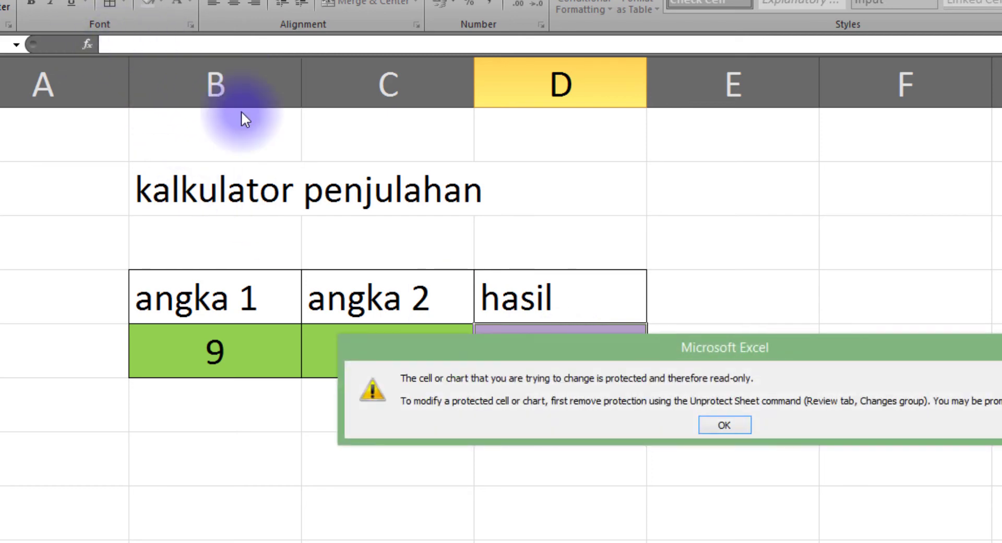
left_click(650, 502)
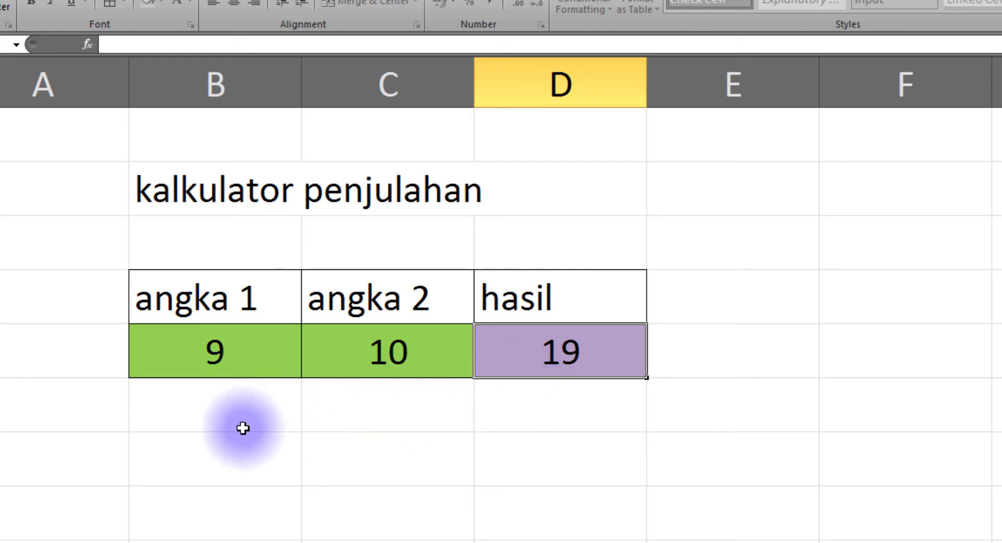
left_click_drag(217, 351, 379, 352)
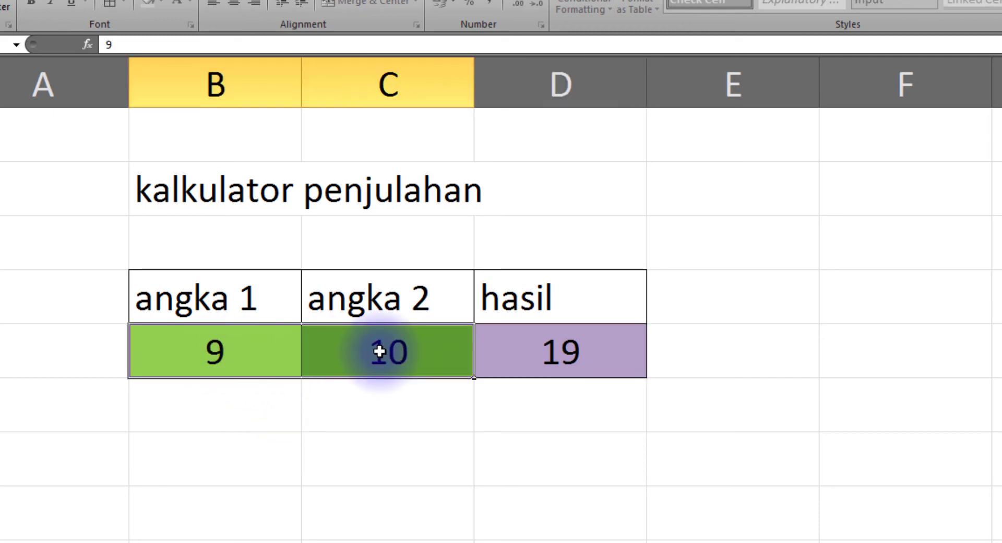
left_click(564, 355)
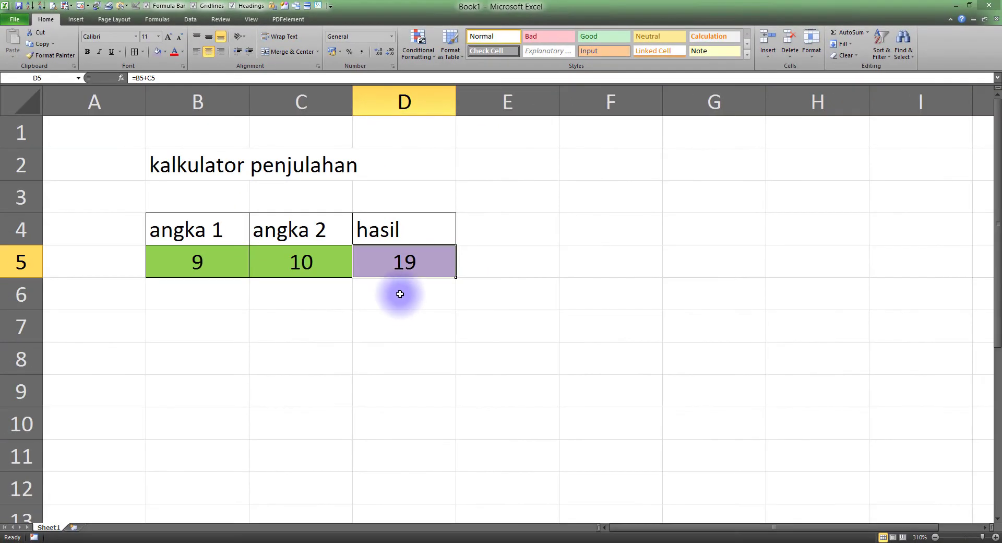
Step: Review the Locked and Hidden protection settings of the hasil formula cell D5
left_click(539, 428)
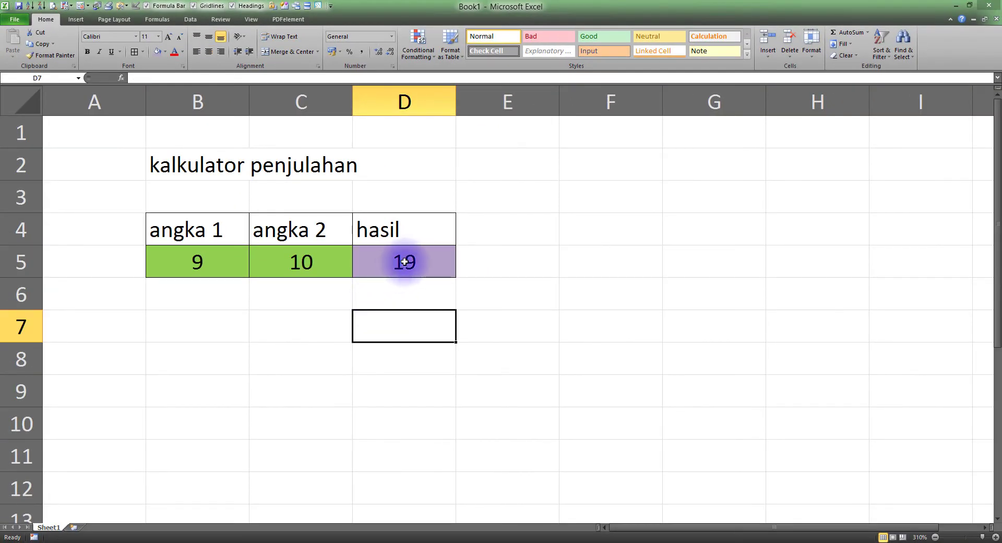
right_click(405, 261)
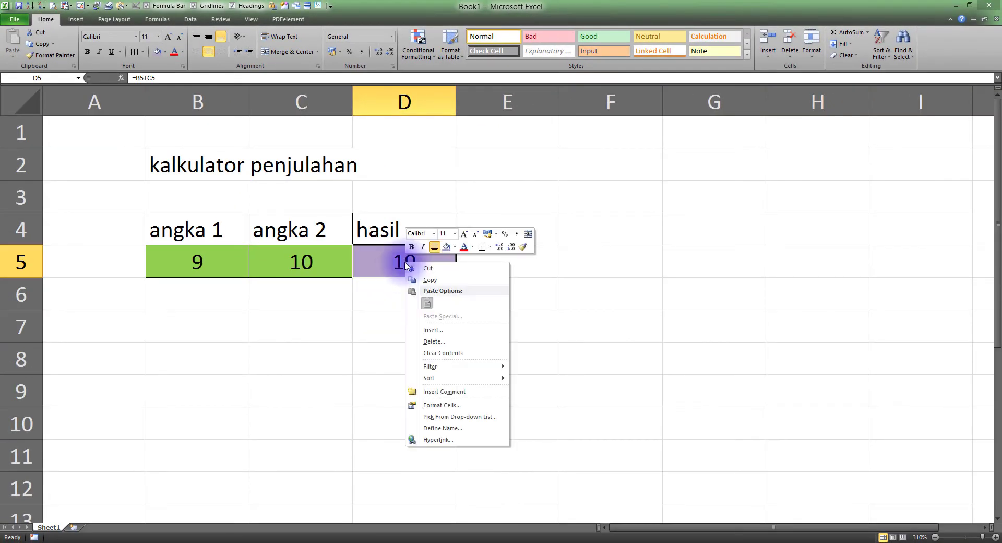
left_click(442, 405)
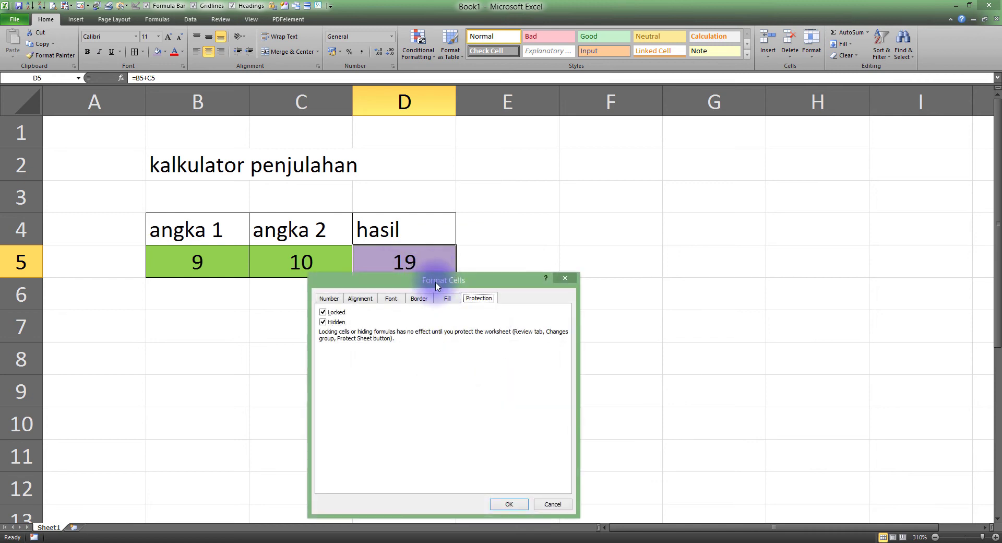
left_click_drag(445, 287, 616, 222)
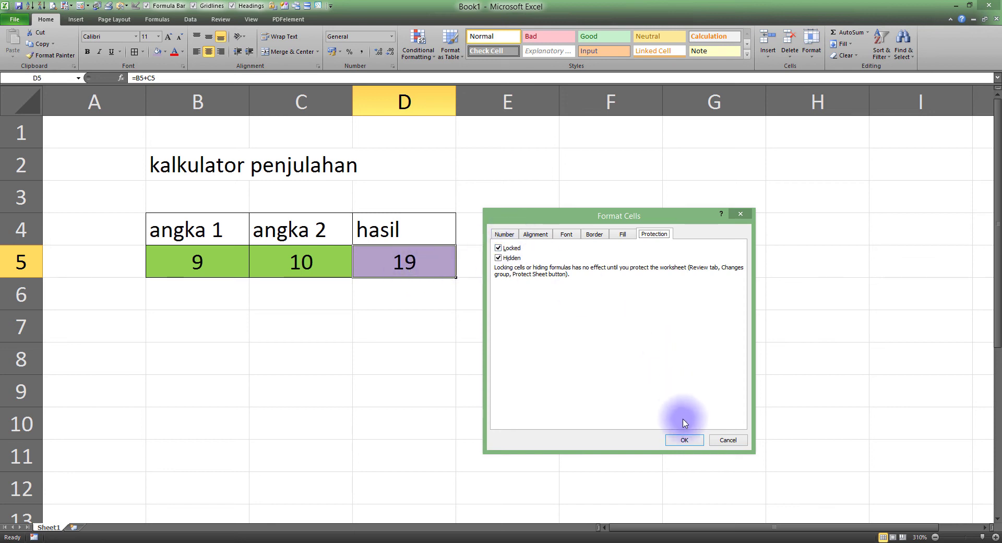
left_click(686, 440)
Step: Review the Locked and Hidden protection settings of the input cells B5:C5
left_click(290, 260)
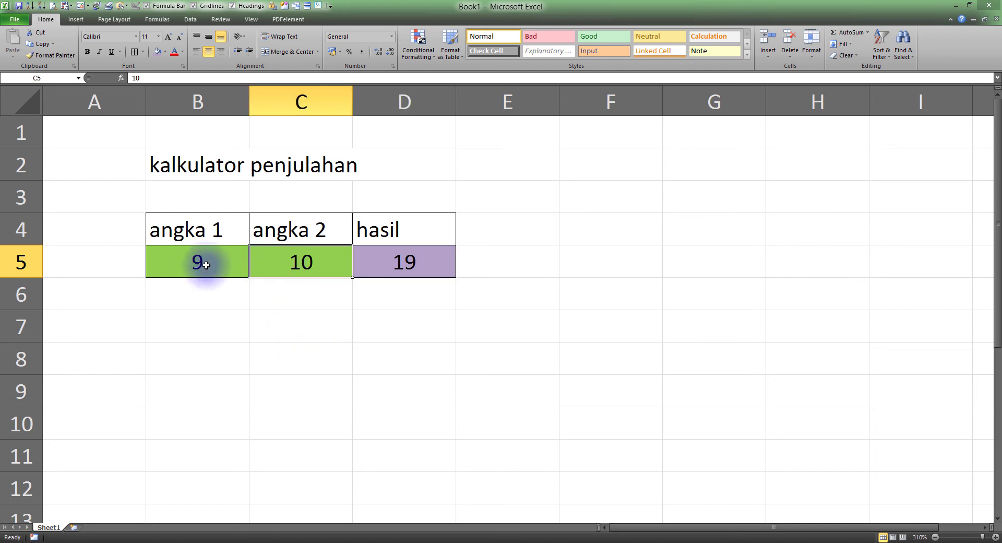
left_click(198, 260)
left_click_drag(267, 263, 302, 260)
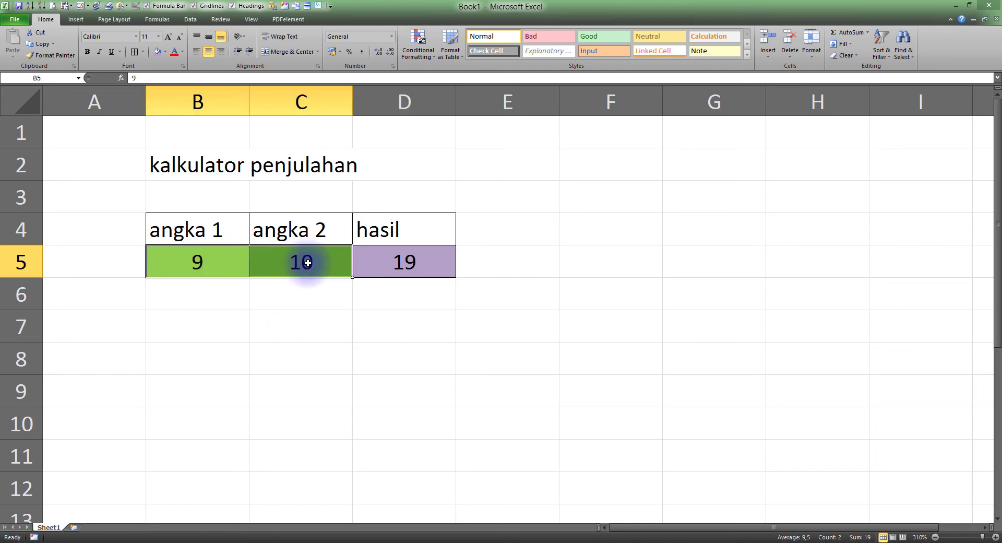
right_click(308, 265)
left_click(347, 405)
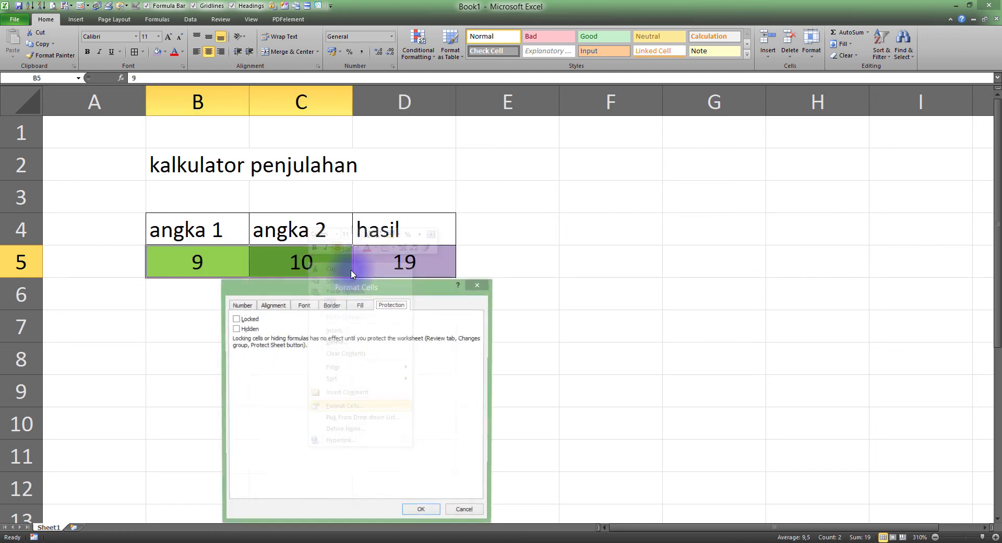
left_click_drag(339, 292, 610, 222)
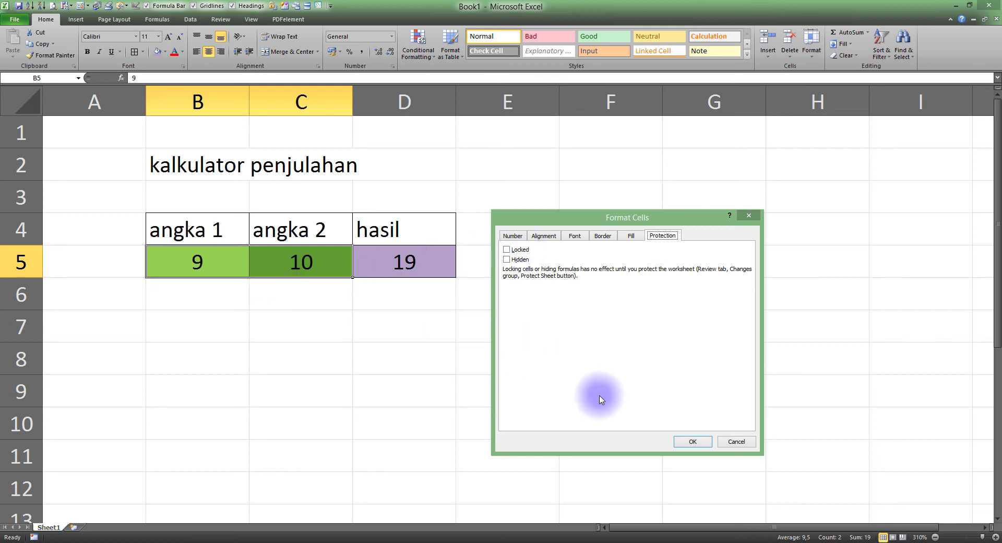
left_click(693, 441)
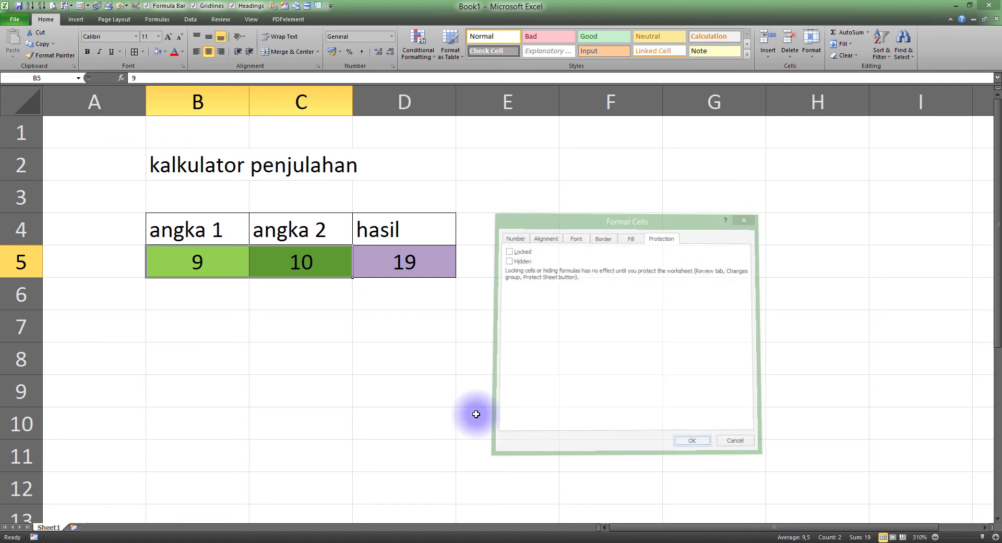
Step: Protect Sheet1 without a password, allowing users to select both locked and unlocked cells
right_click(47, 527)
left_click(92, 474)
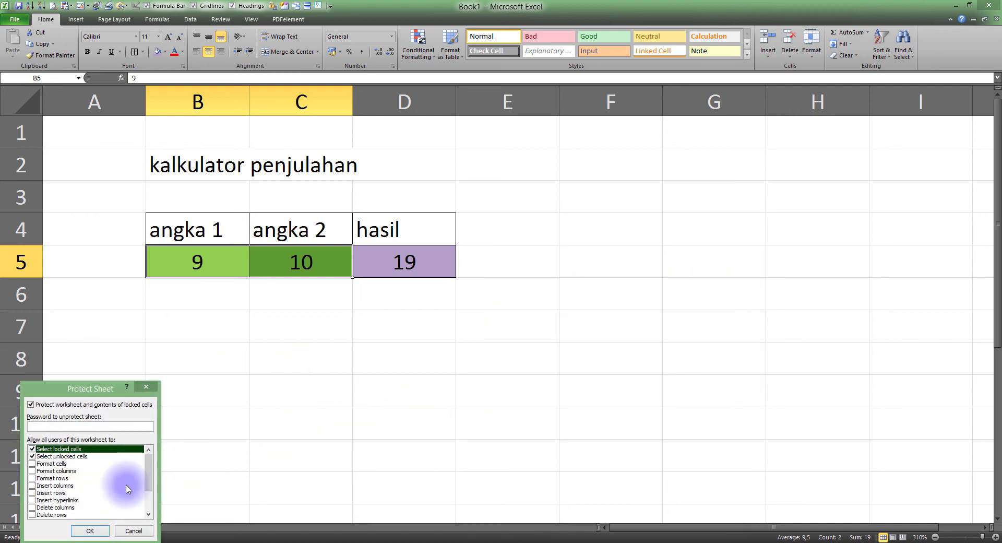
left_click(90, 530)
Step: Try to edit the blank cells F4, E9 and A10 and the hasil cell D5 to test the sheet protection
left_click(339, 345)
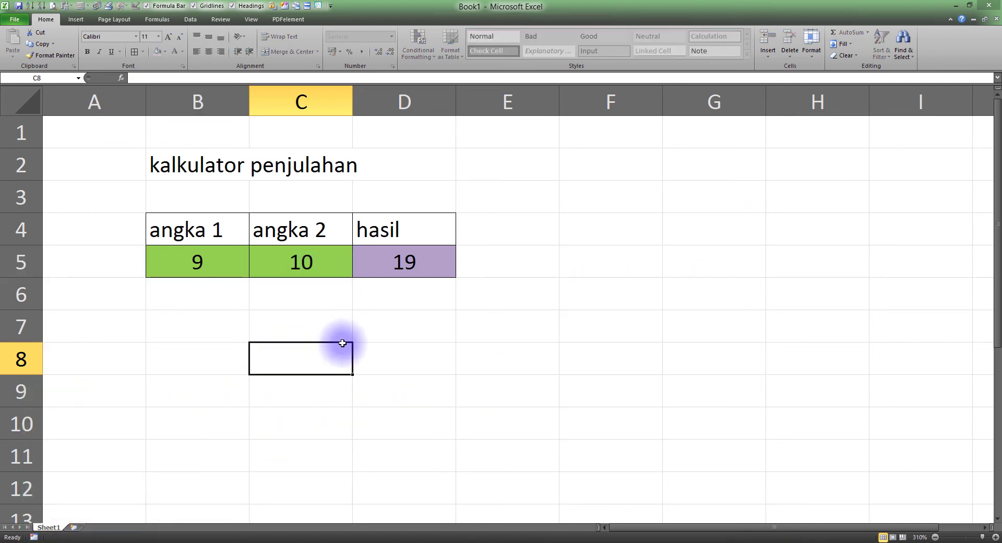
double_click(597, 230)
left_click(517, 311)
double_click(494, 391)
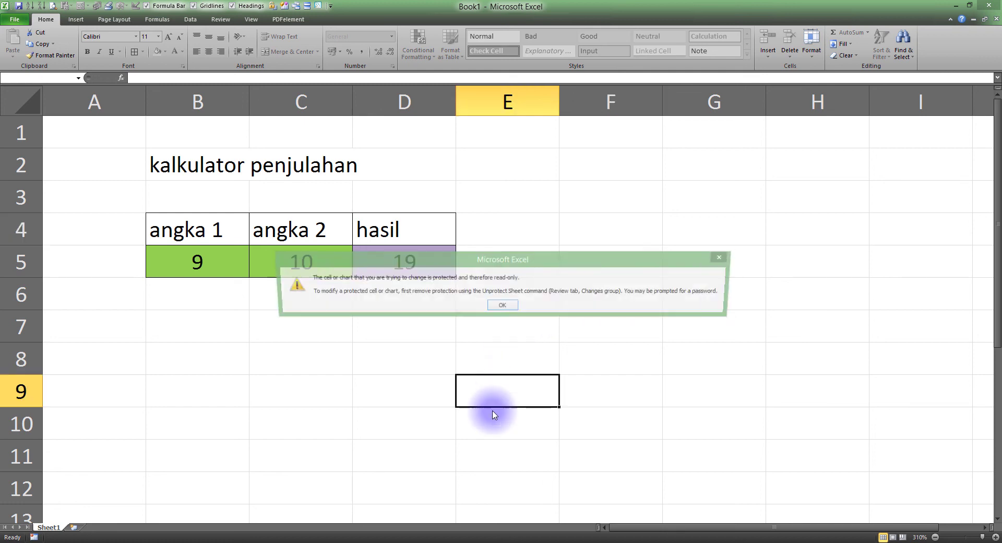
left_click(499, 306)
double_click(108, 418)
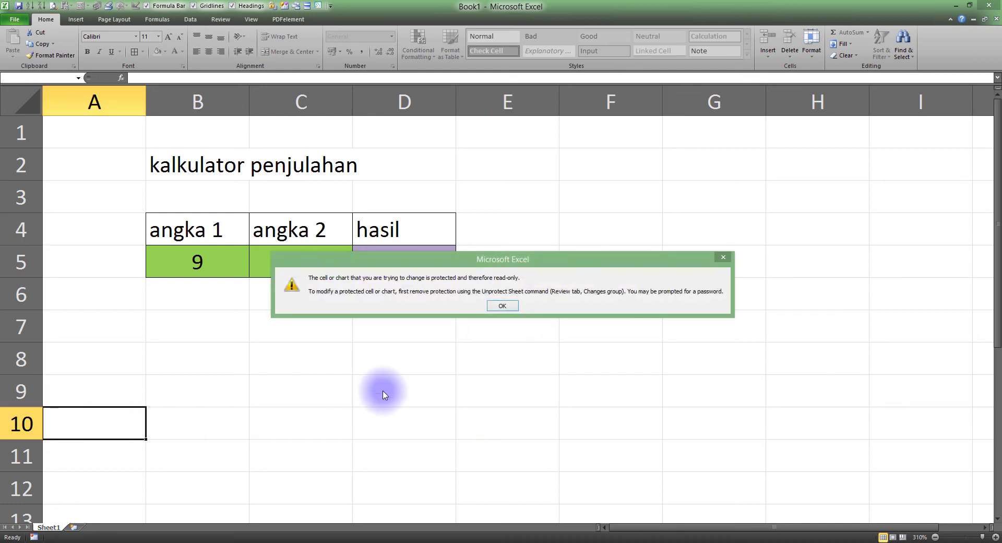
left_click(488, 306)
double_click(418, 261)
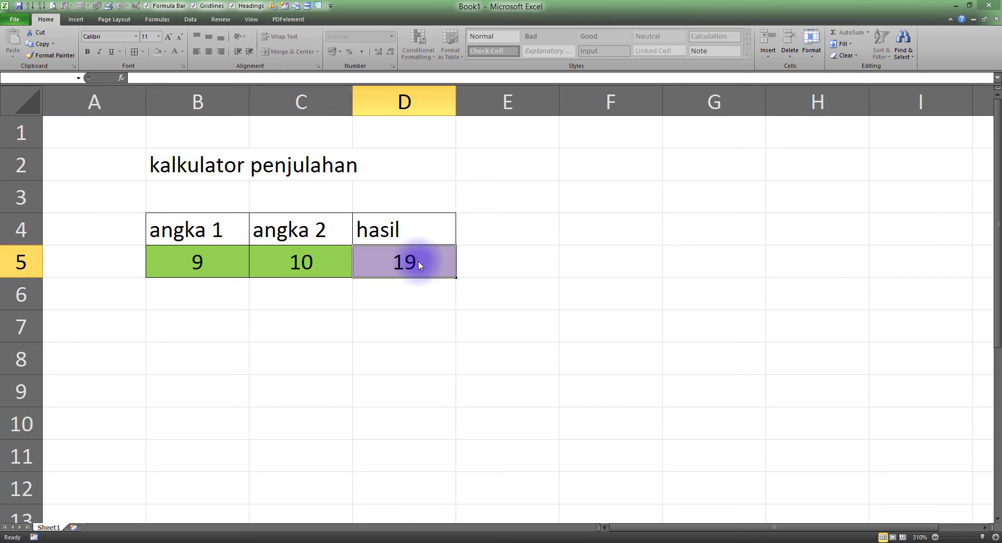
left_click(511, 310)
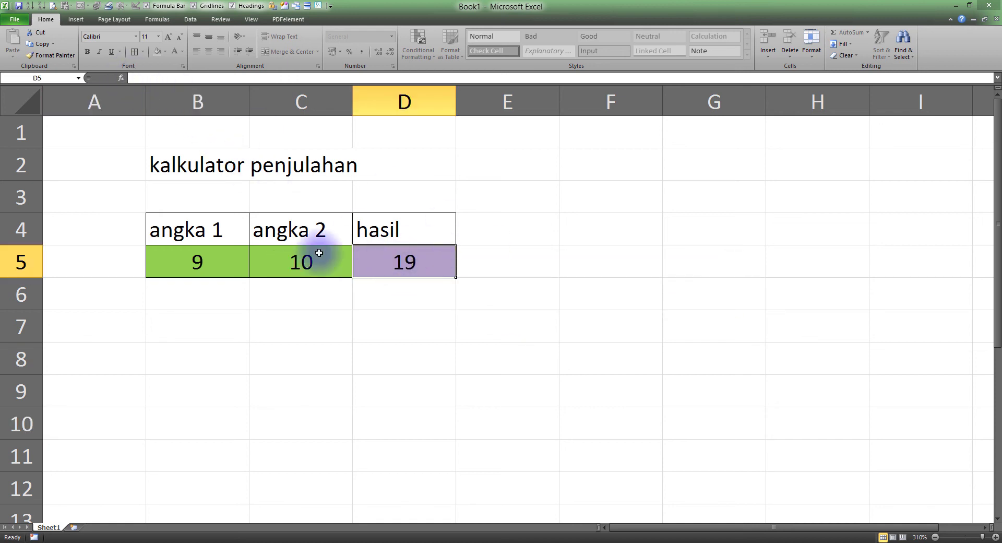
Step: Set the angka 1 value in B5 to 15
left_click_drag(196, 260, 289, 258)
left_click(202, 261)
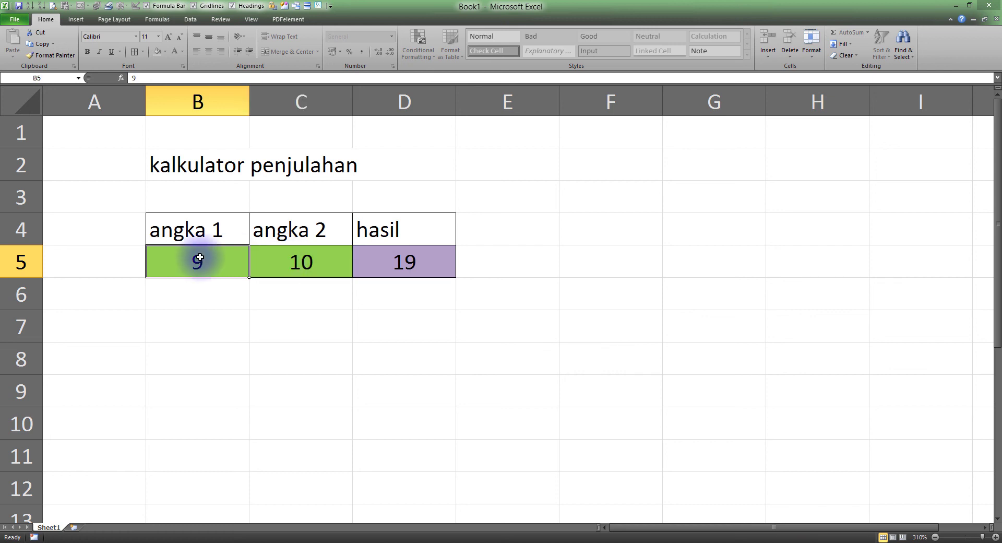
double_click(229, 262)
left_click_drag(229, 262, 152, 261)
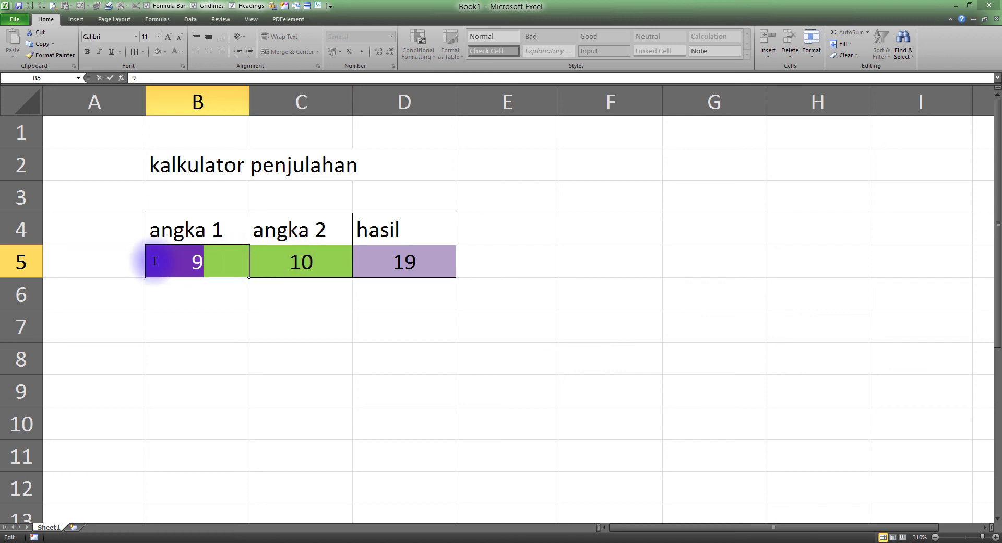
type("15")
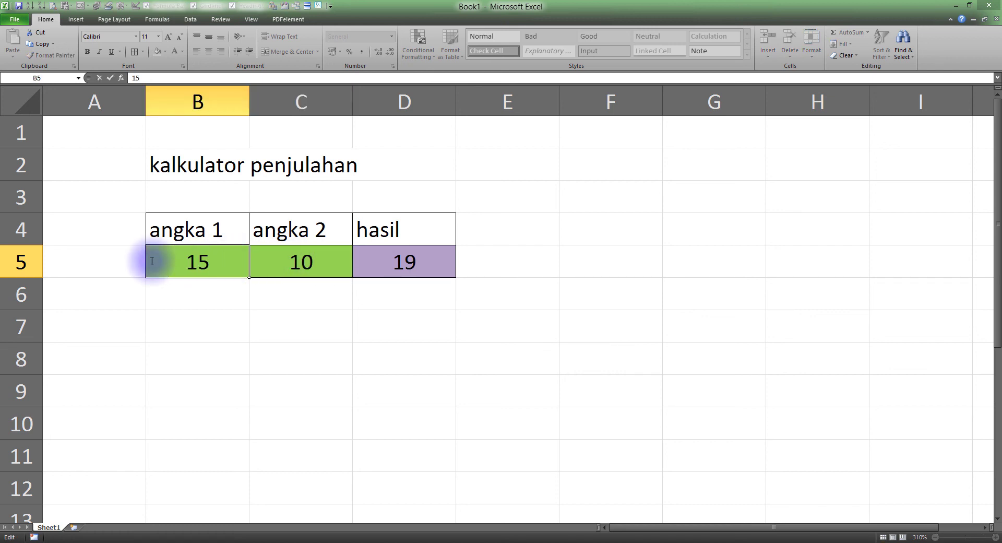
Step: Set the angka 2 value in C5 to 110
double_click(278, 262)
left_click_drag(278, 263, 325, 253)
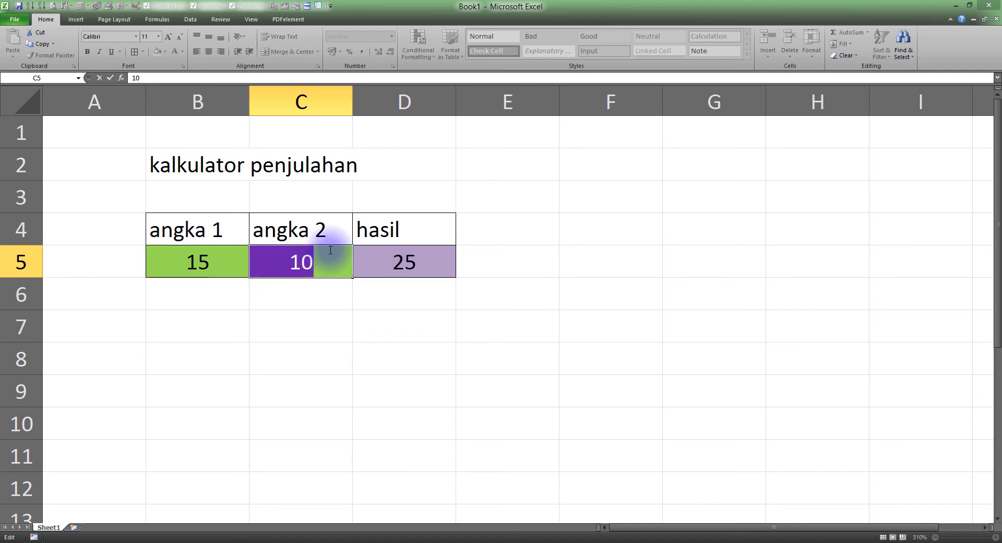
type("11")
key("Return")
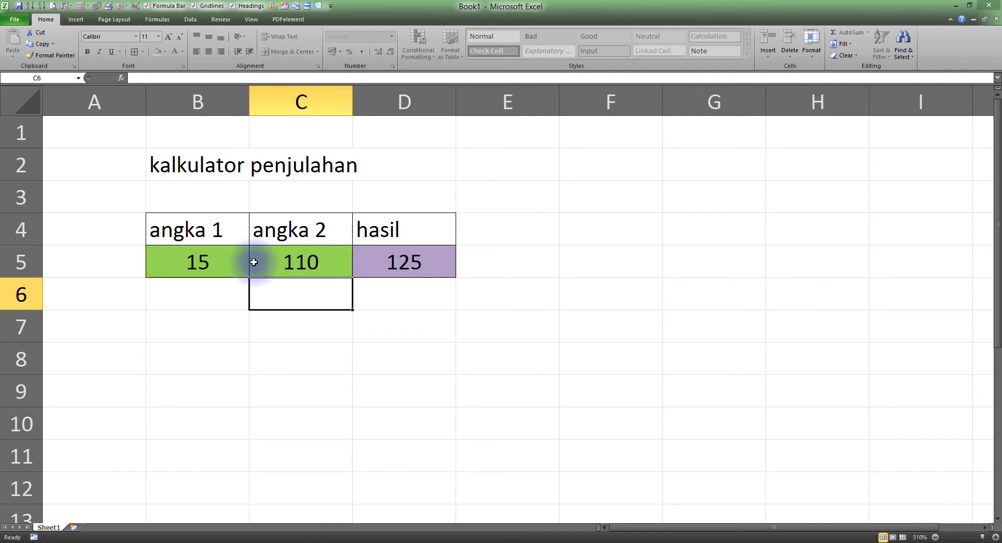
Step: Select the input cells B5:C5, and try to edit the angka 1 header in B4 and title-row cells B2 and C2
left_click_drag(224, 262, 320, 261)
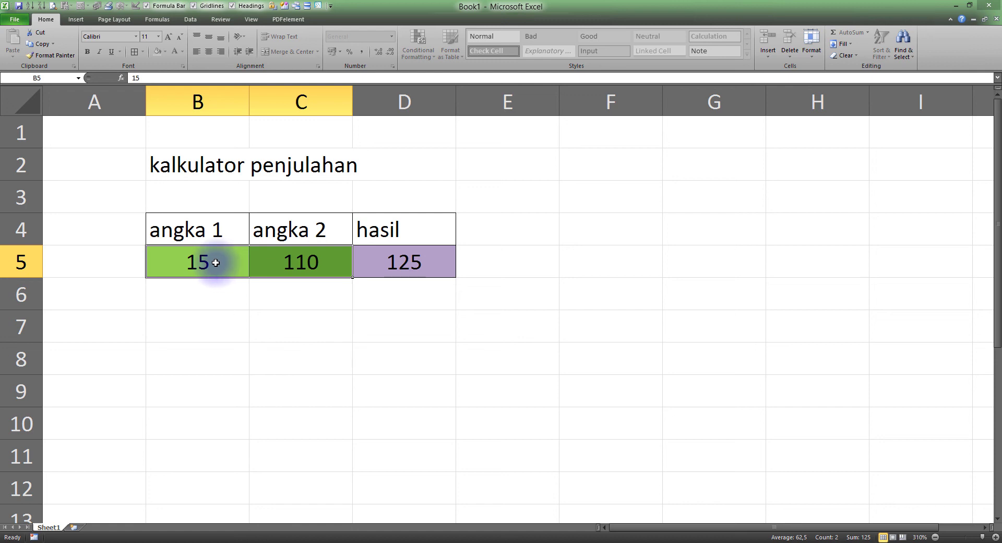
double_click(188, 228)
key("Return")
double_click(199, 173)
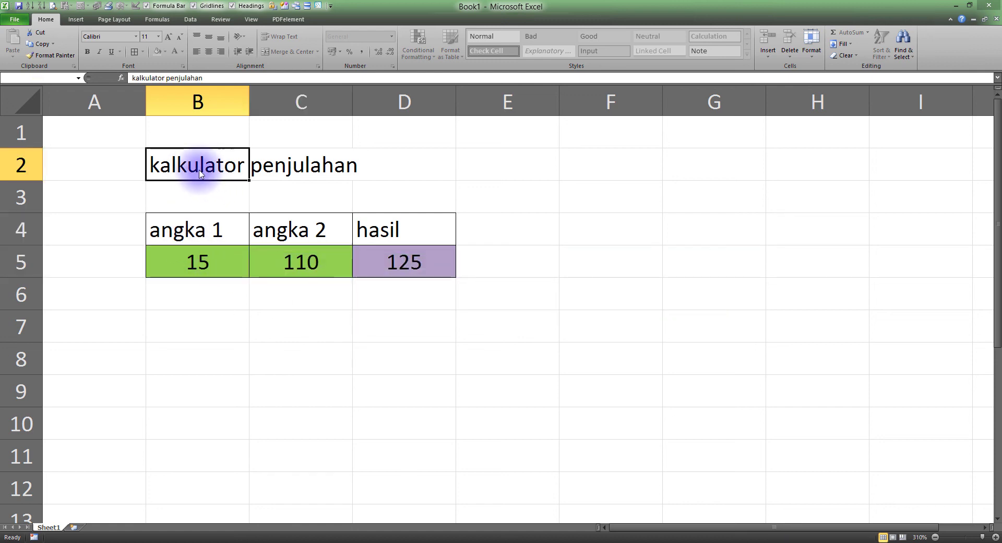
key("Return")
double_click(292, 164)
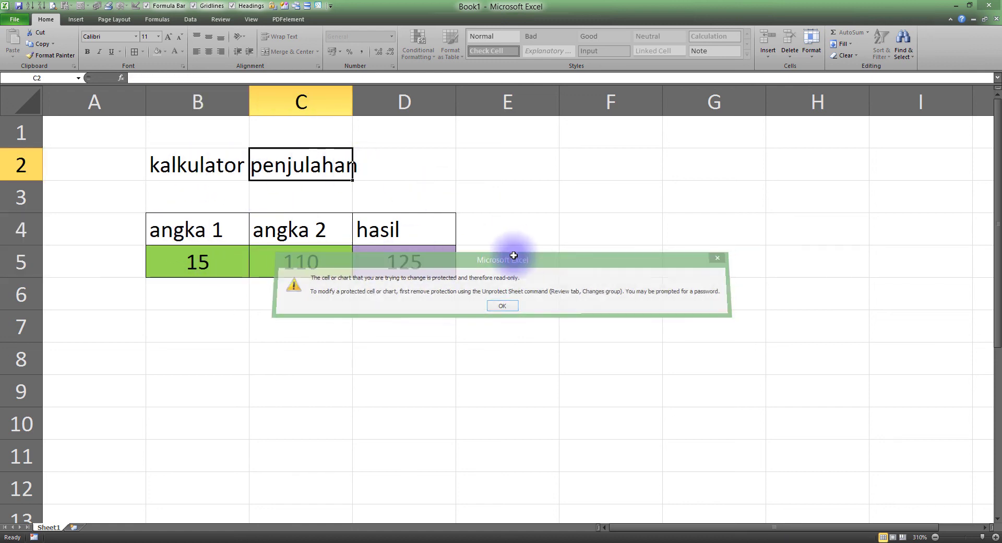
key("Return")
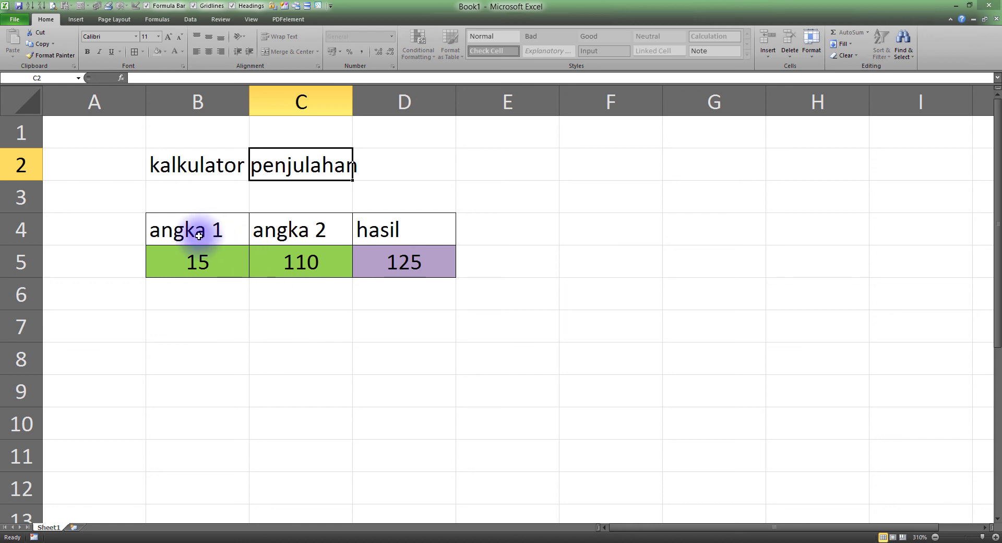